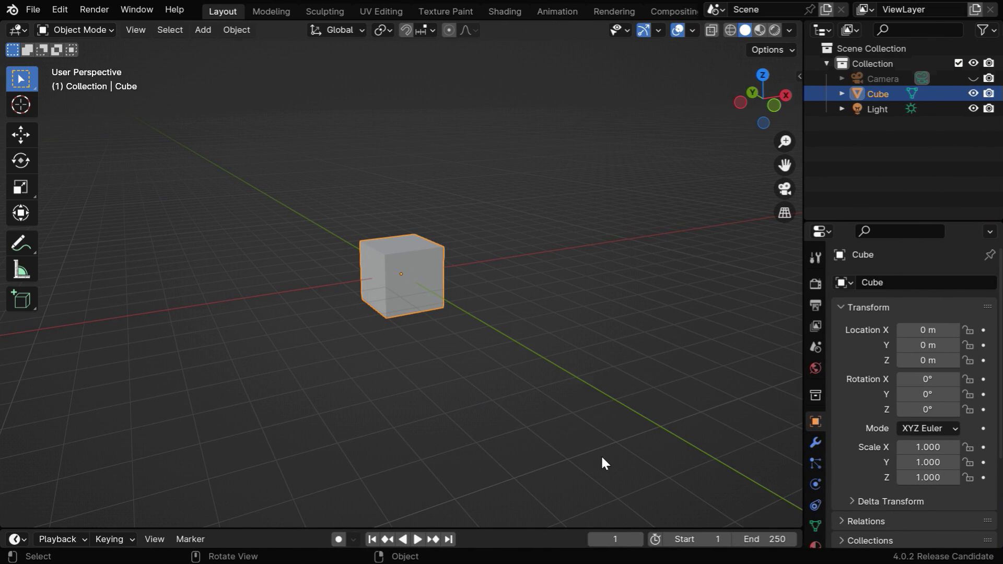
Step: Delete the default cube, then create Collection 2 and make it the active collection
key("x")
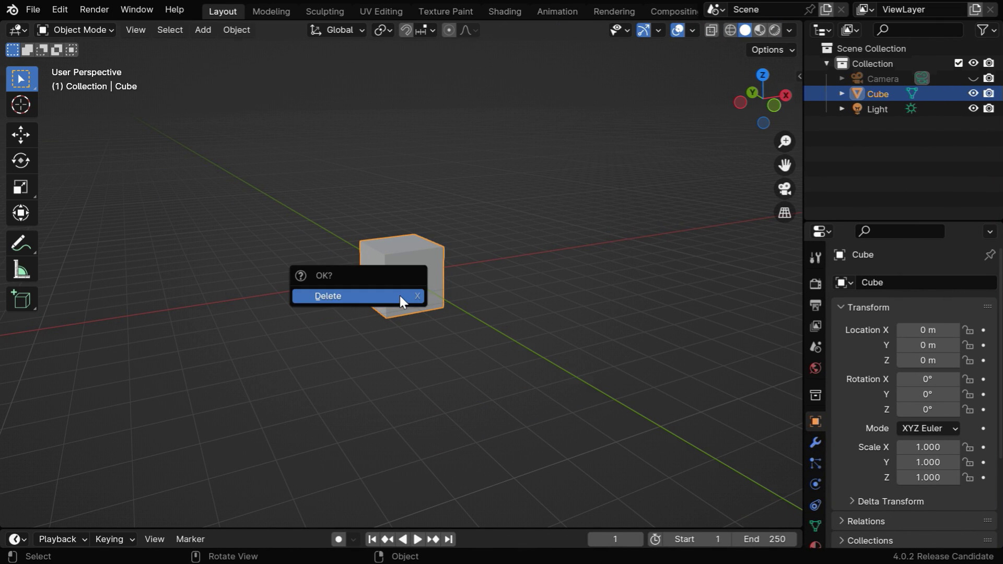
left_click(400, 296)
right_click(890, 163)
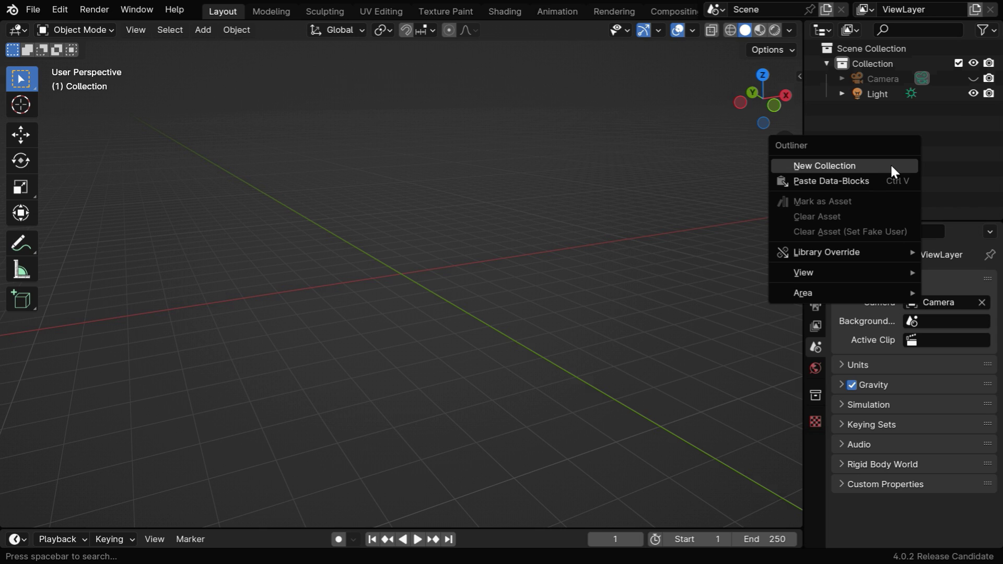
left_click(830, 165)
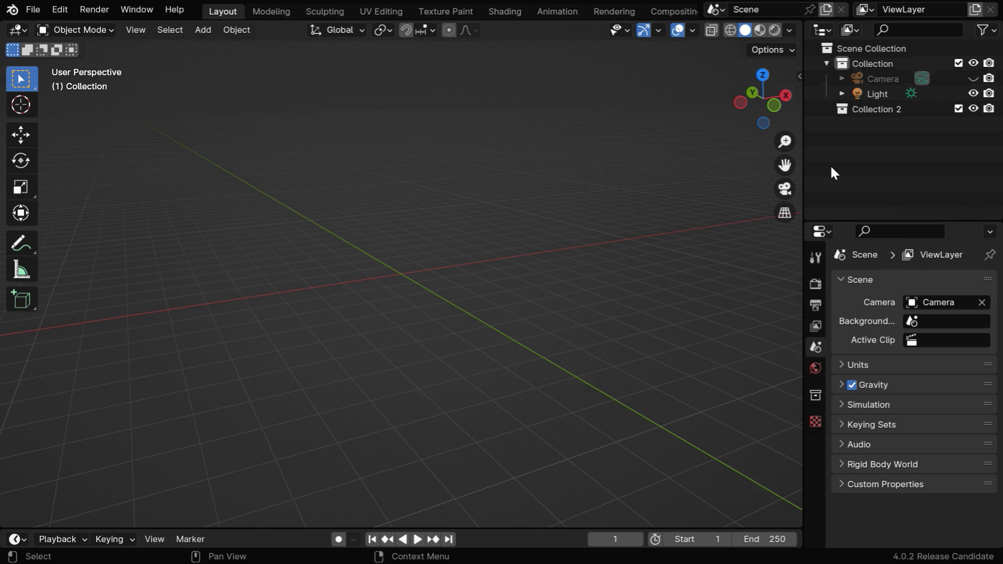
left_click(863, 110)
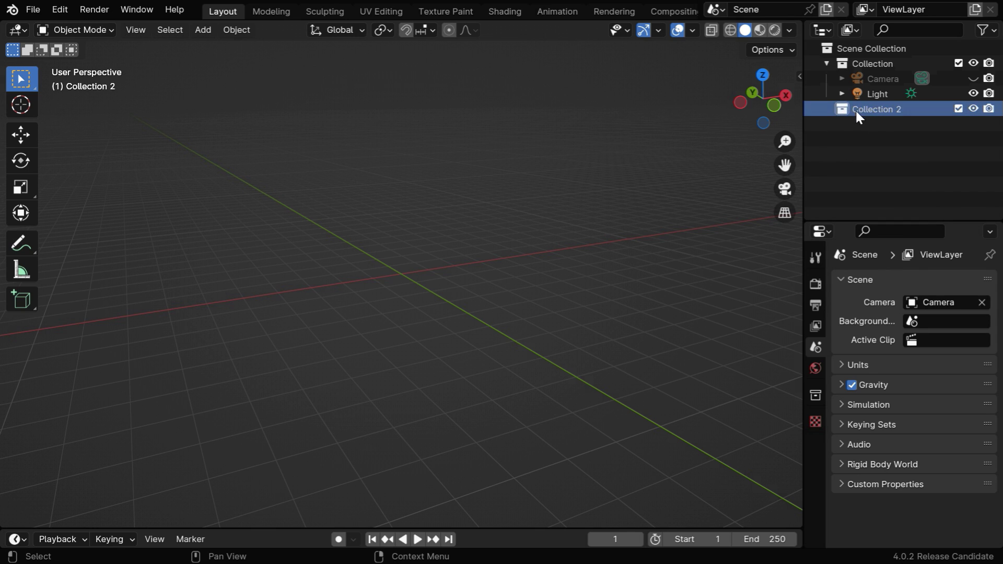
Step: Search the add-ons for 'image' to verify Import Images as Planes is enabled, then reopen the File menu
left_click(35, 14)
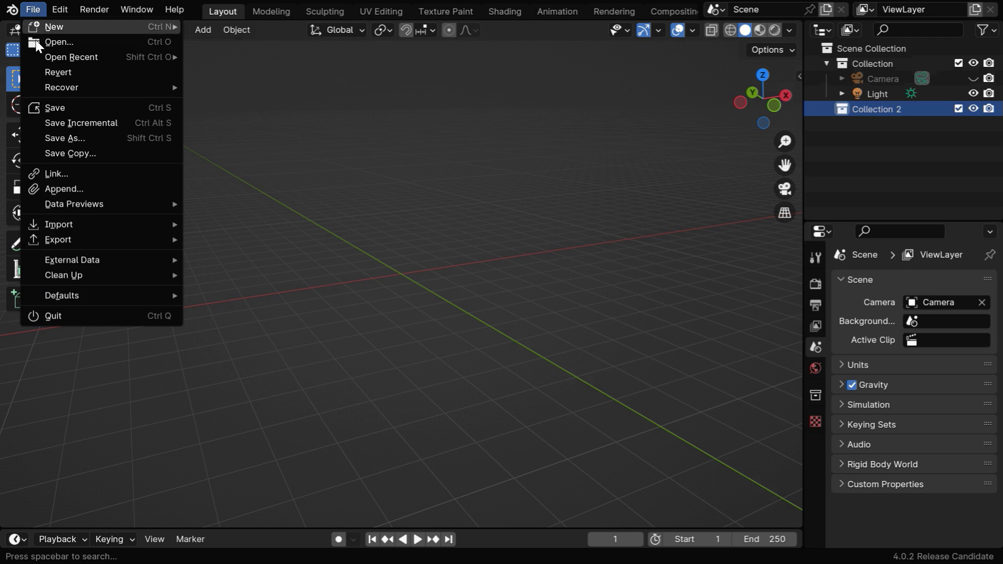
mouse_move(74, 224)
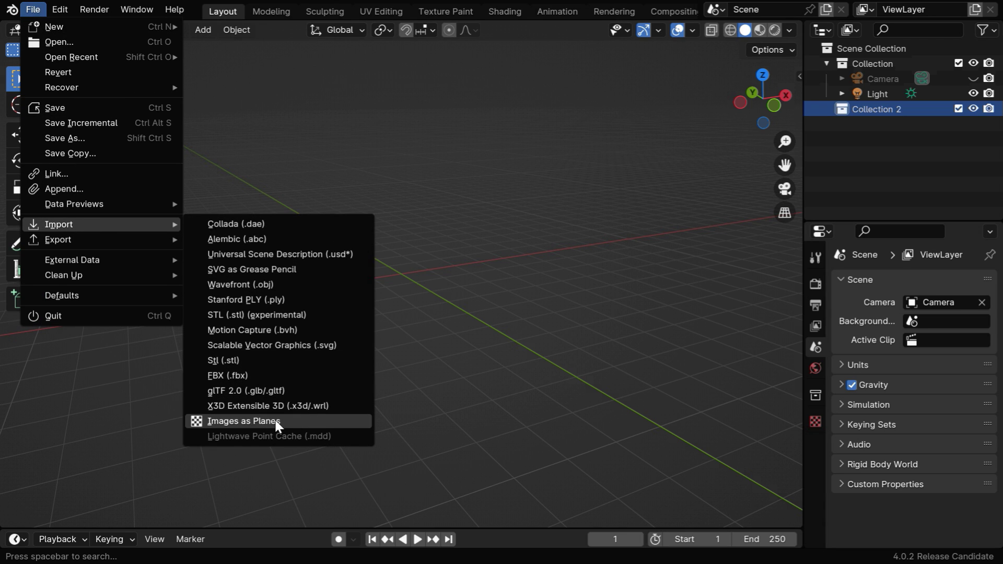
key("Escape")
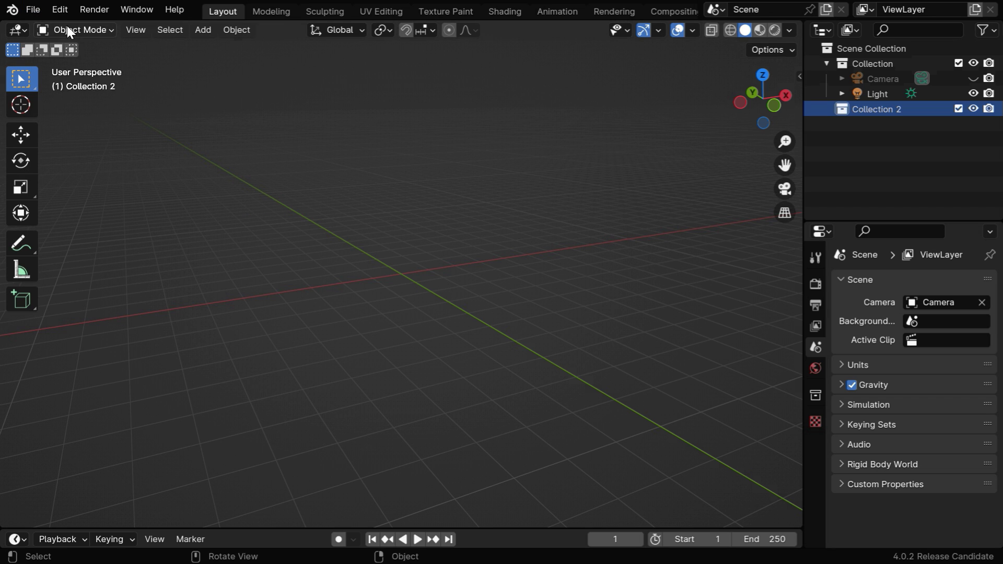
left_click(60, 10)
left_click(97, 204)
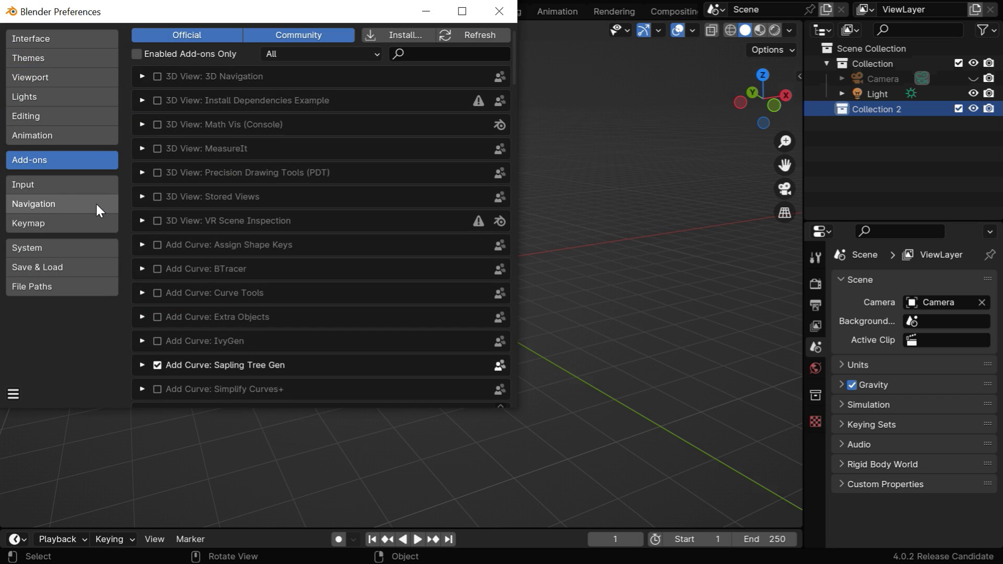
left_click(431, 57)
type("image")
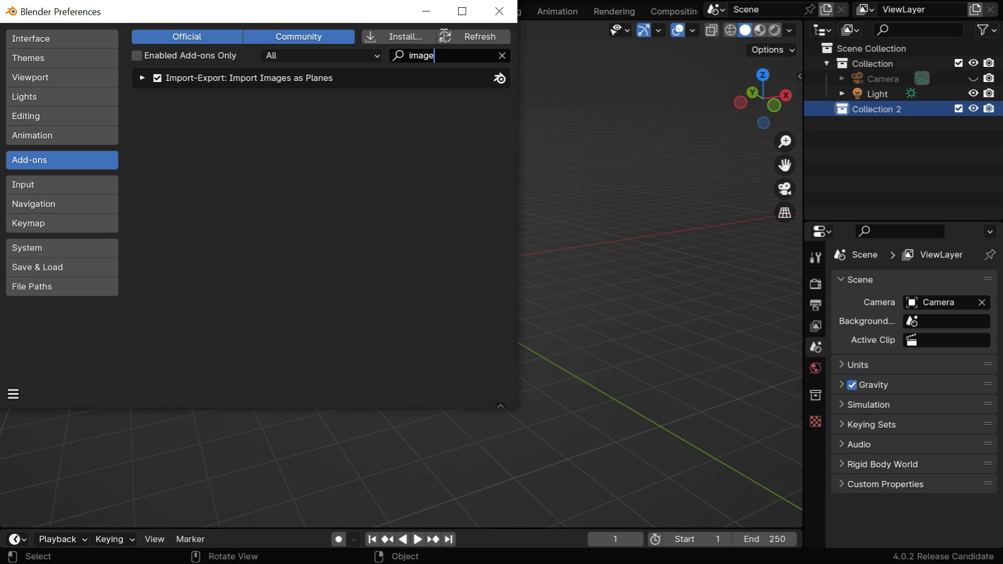
left_click(499, 11)
left_click(29, 11)
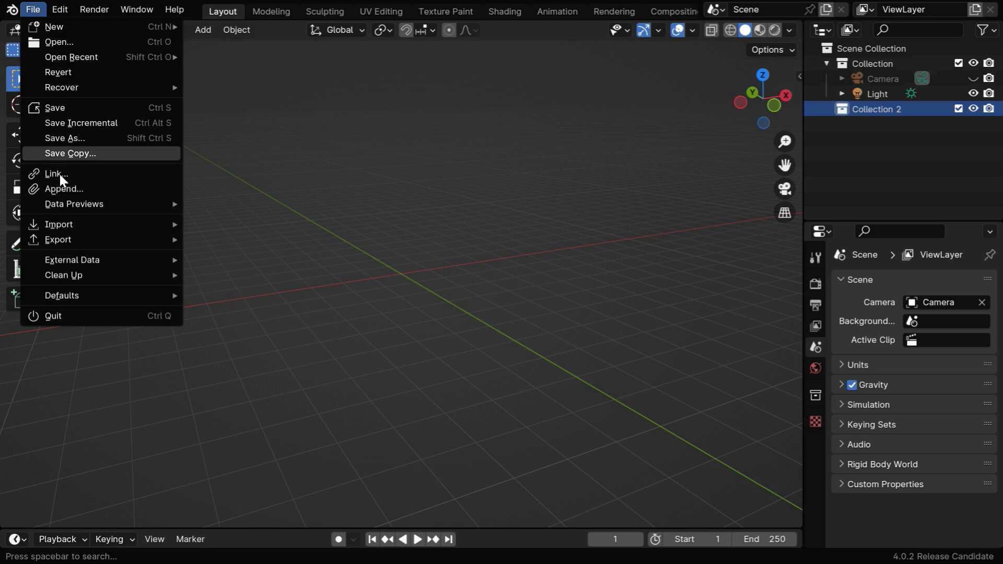
Step: Start an Images as Planes import and select every page PNG in the Flipbook-Pictures folder
mouse_move(72, 223)
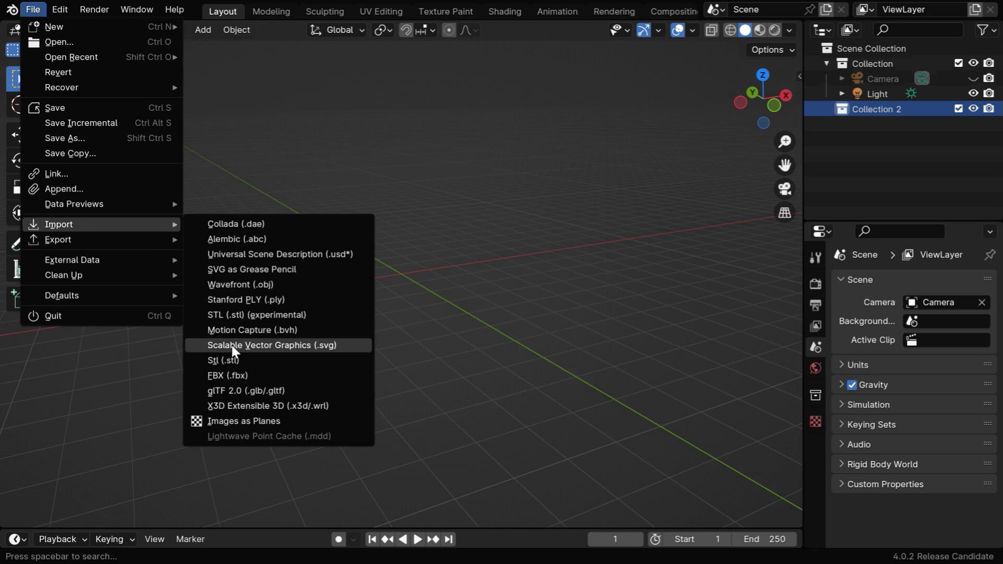
left_click(263, 421)
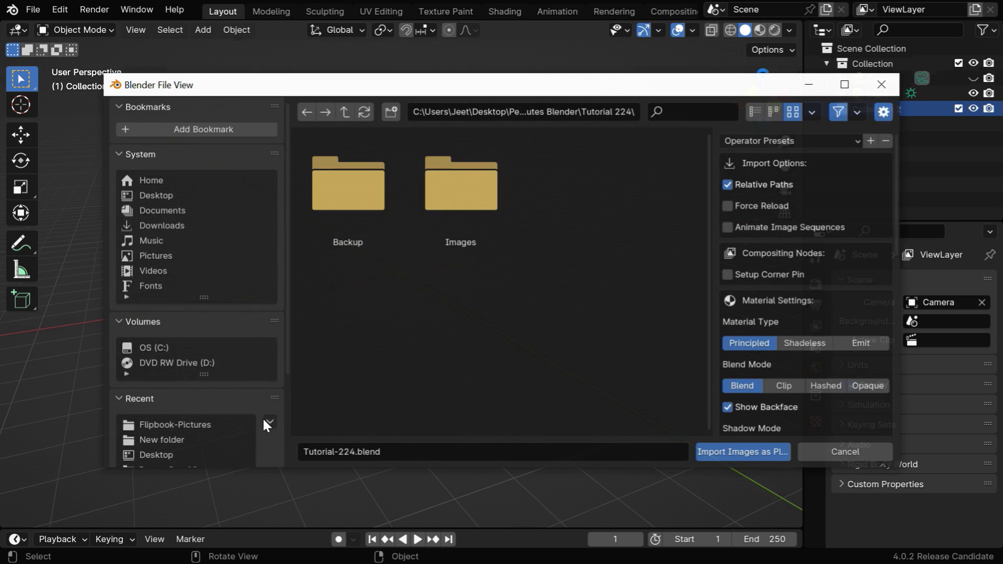
left_click(176, 428)
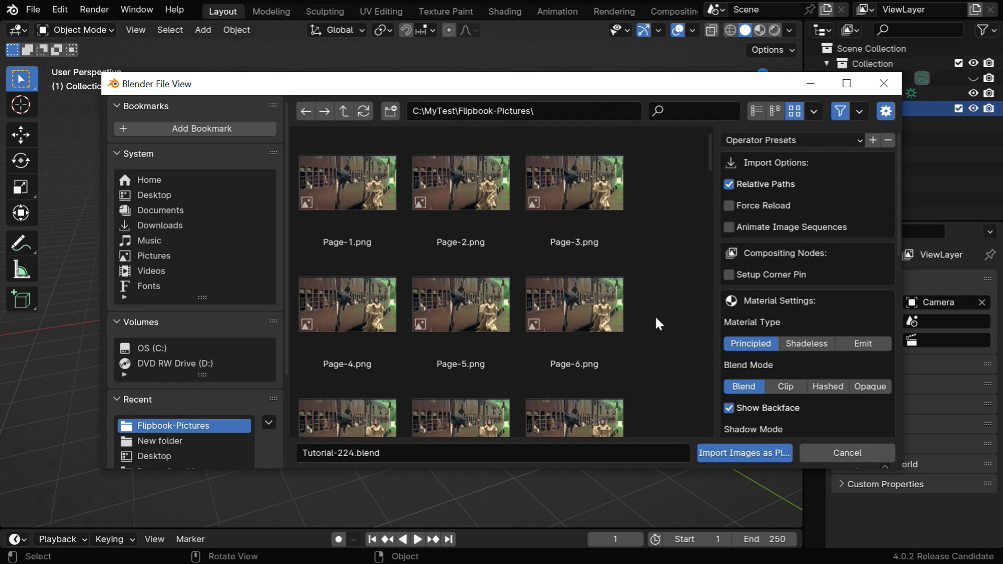
scroll(659, 313, "down", 3)
scroll(659, 313, "down", 7)
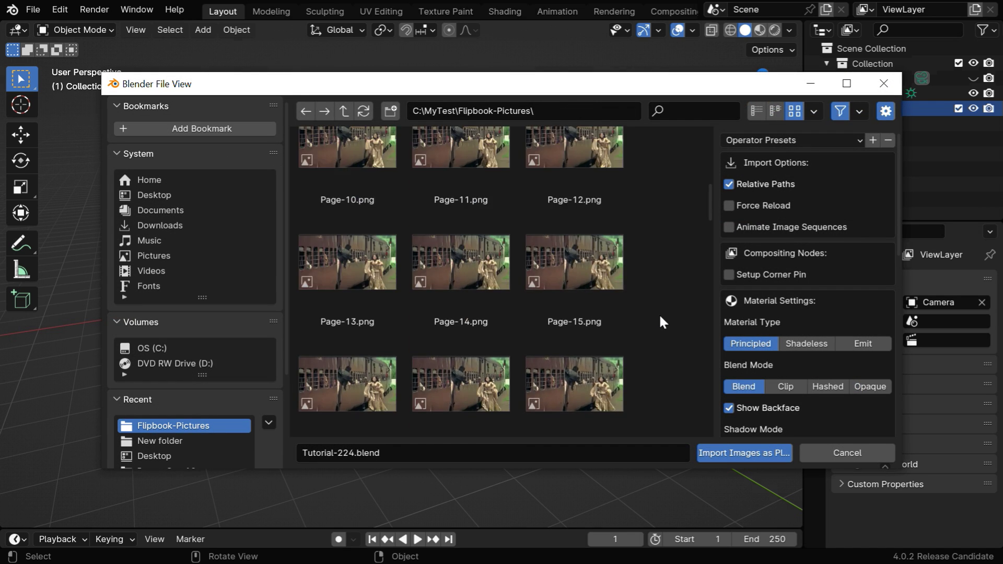
scroll(659, 313, "up", 3)
scroll(660, 313, "up", 6)
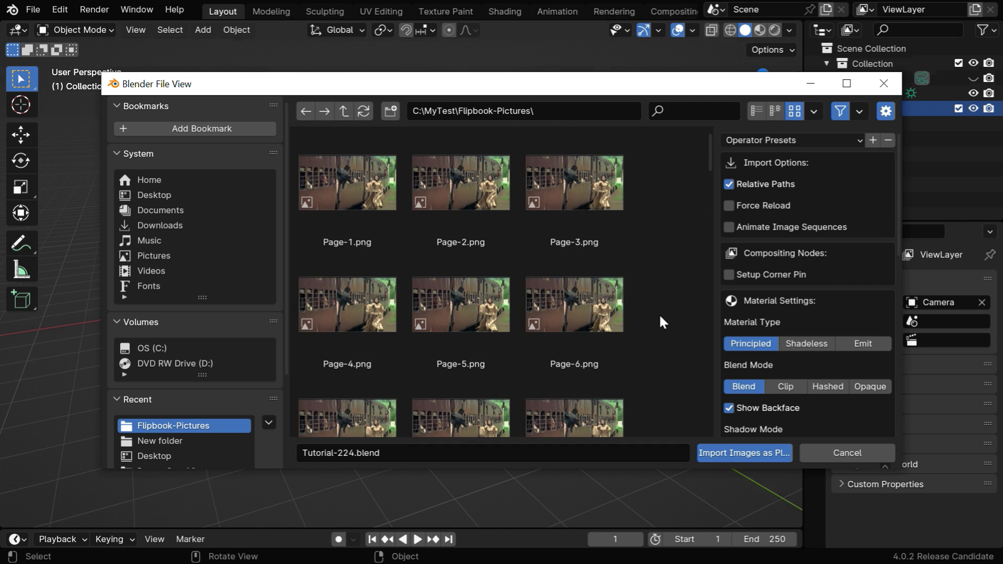
left_click(362, 222)
key("a")
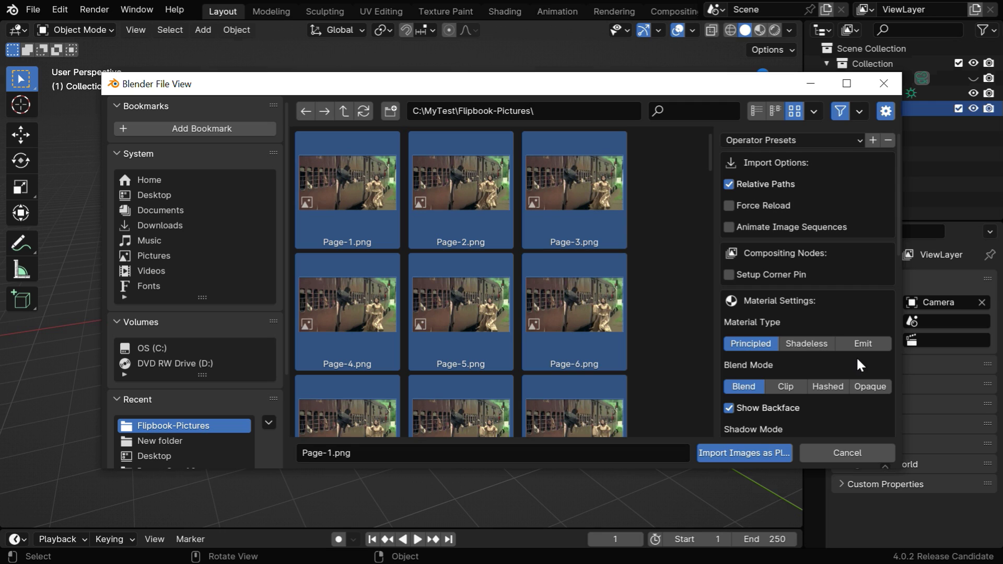
Step: Use an Emit material, disable Show Backface and Use Alpha, and offset planes 0.001 m along Z+
left_click(867, 347)
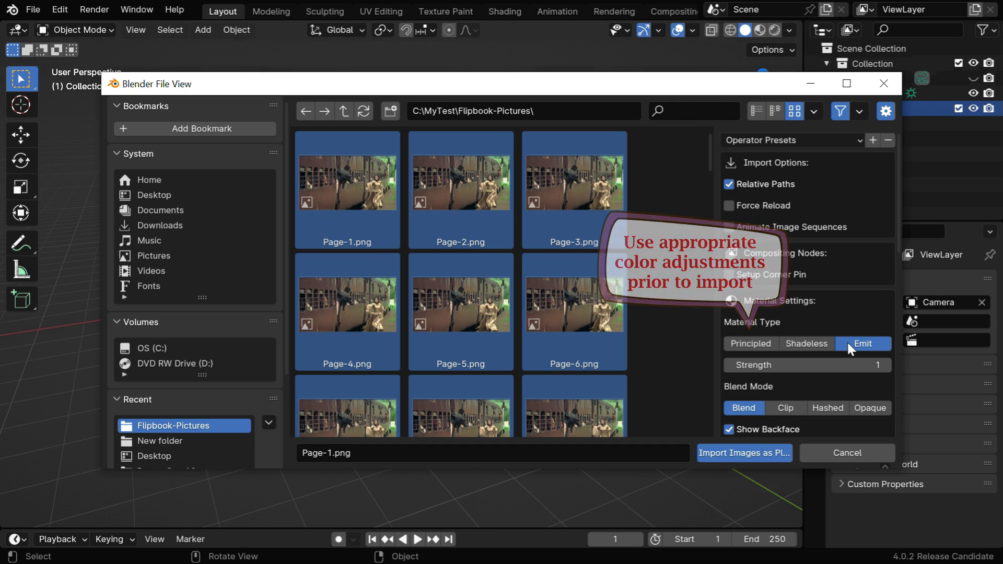
scroll(847, 341, "down", 6)
scroll(847, 344, "down", 2)
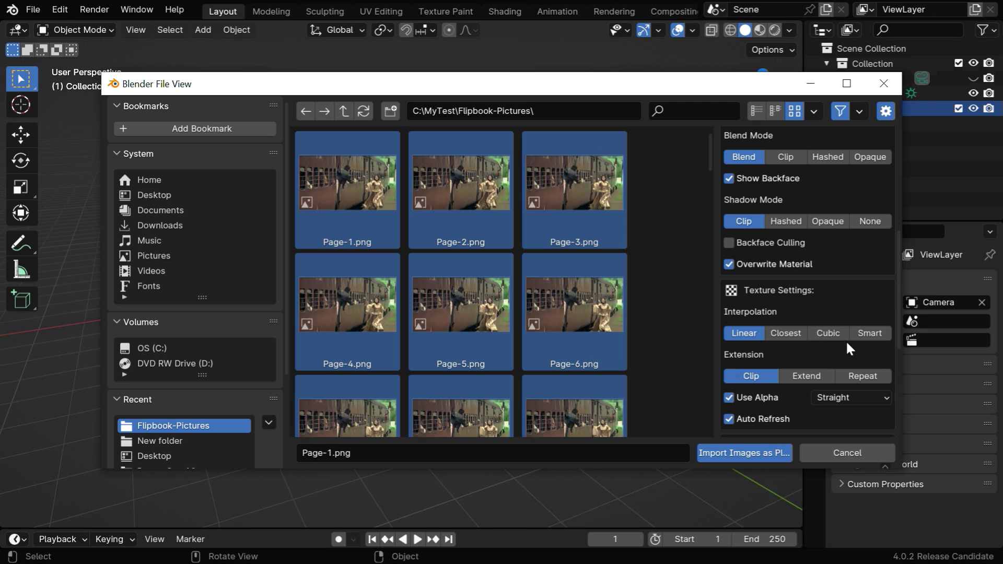
left_click(751, 181)
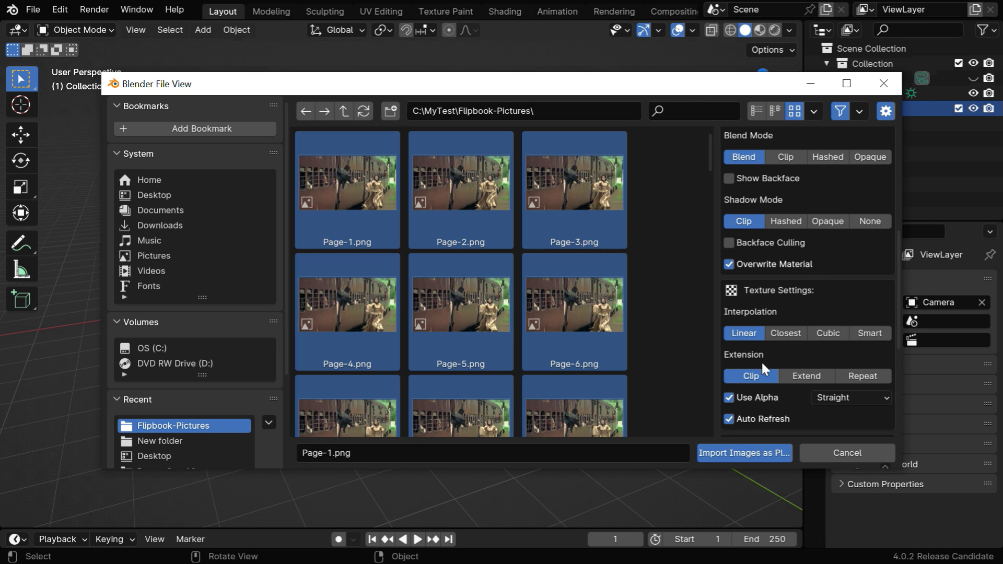
left_click(746, 397)
scroll(811, 401, "down", 5)
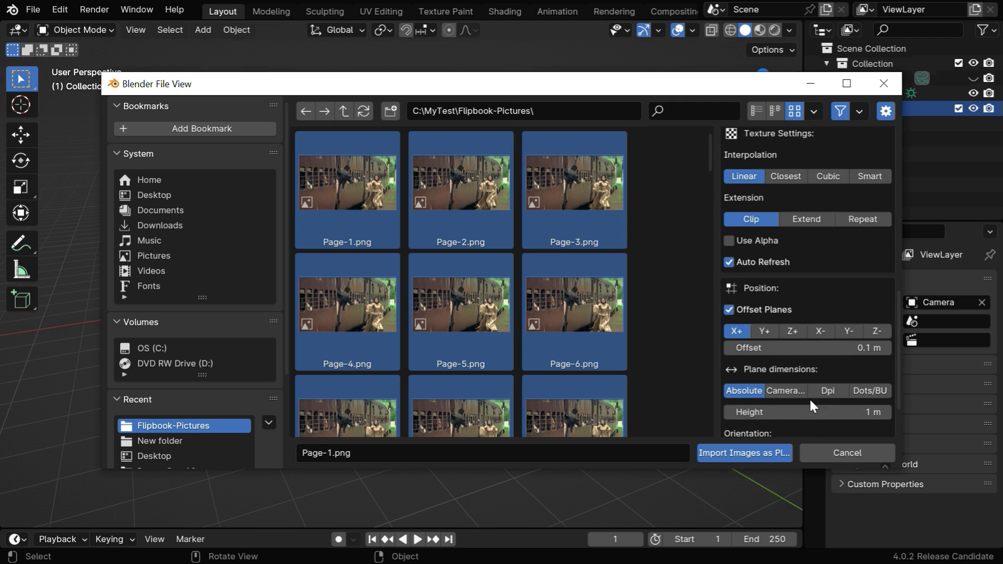
scroll(810, 397, "down", 1)
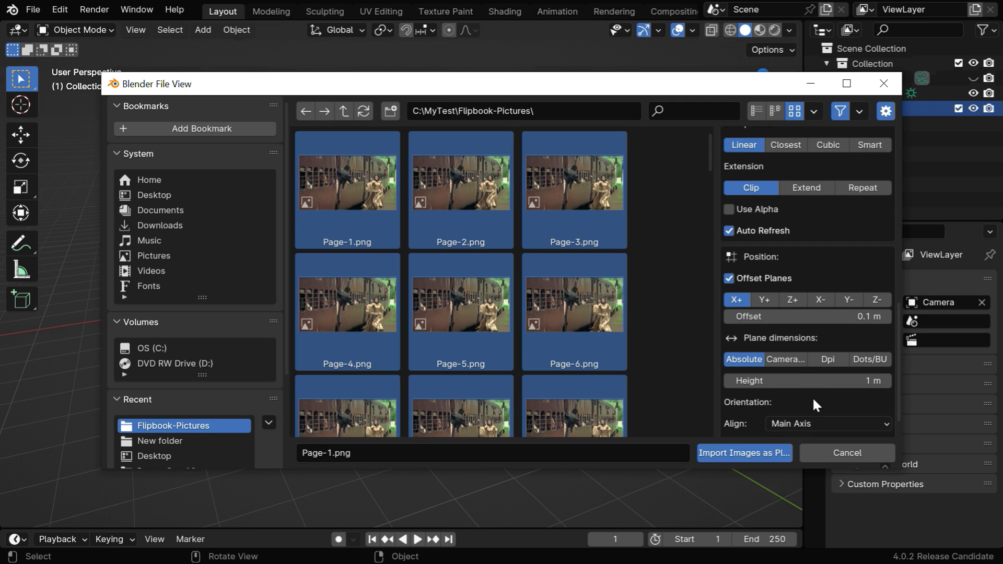
left_click(791, 299)
left_click(831, 317)
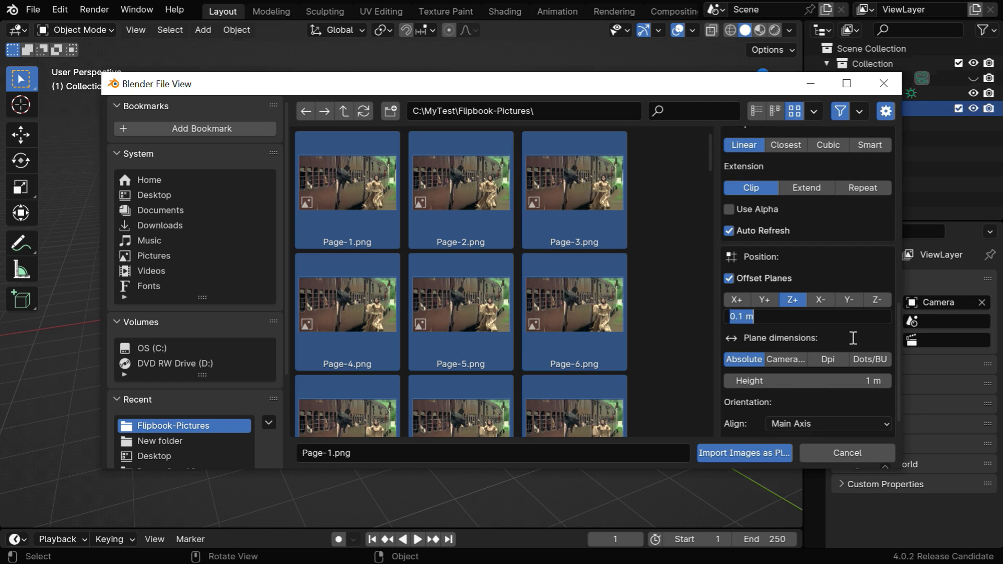
key("BackSpace")
key("Return")
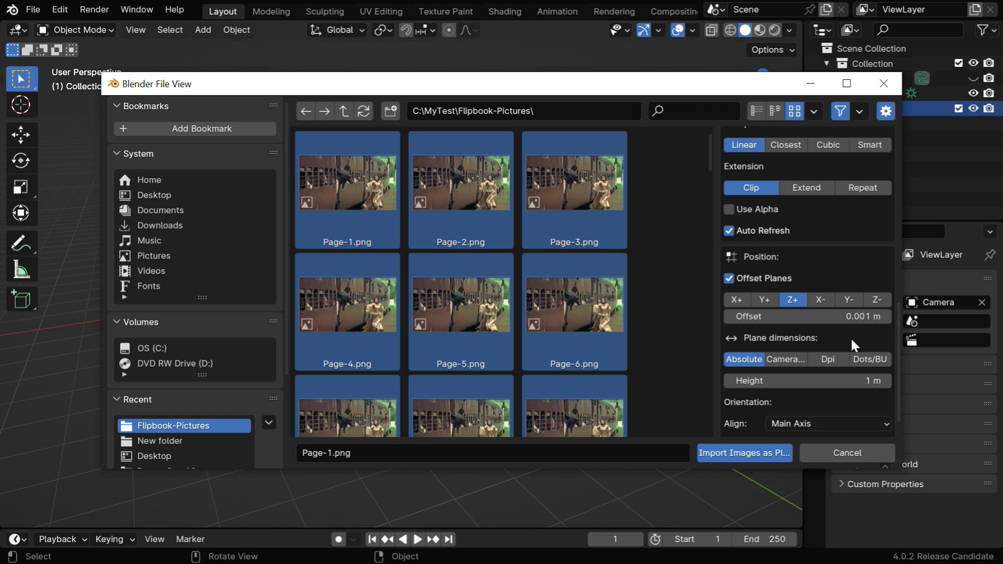
scroll(863, 337, "down", 1)
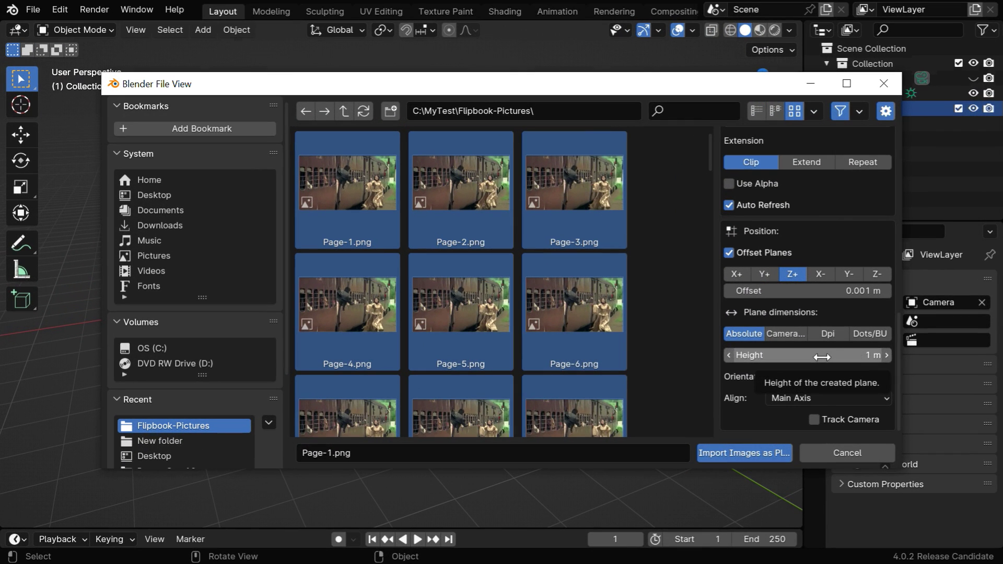
Step: Set plane height to 1.1 m and alignment to Z+ (Up), then import the 60 pages
left_click(824, 356)
type("2/1.78")
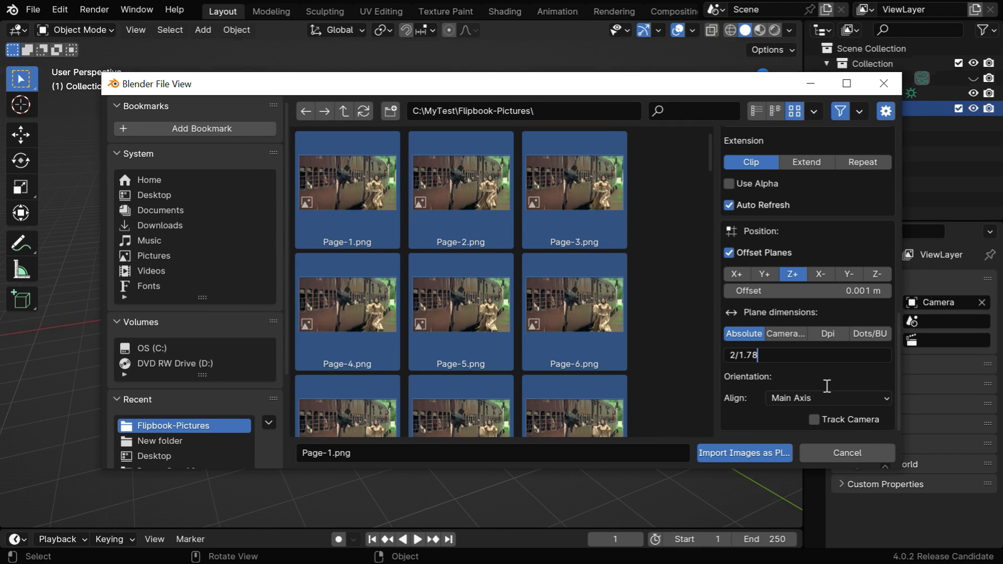
key("Return")
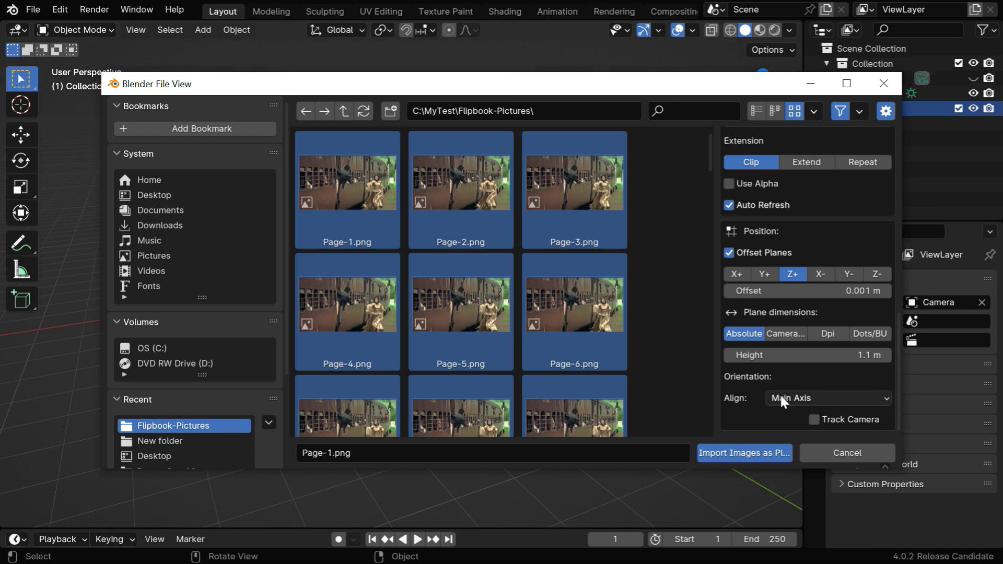
left_click(797, 397)
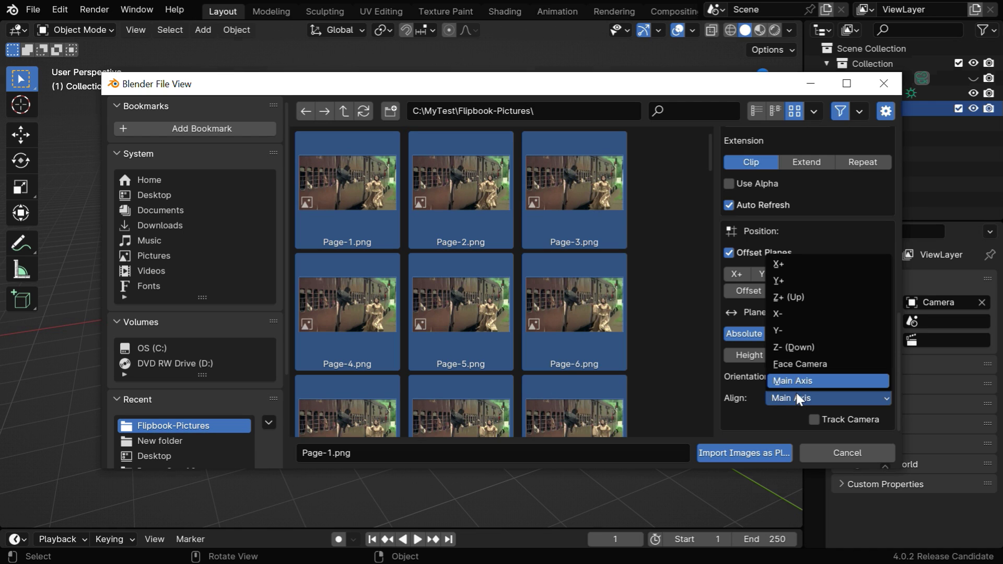
left_click(789, 297)
left_click(752, 453)
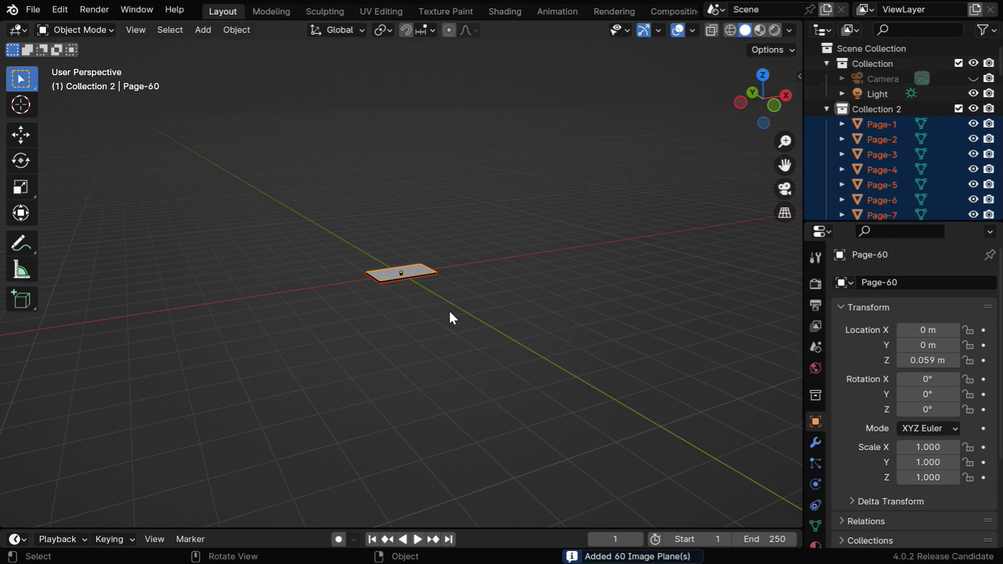
Step: Frame the page stack and move it 1 m along X with G X 1
key("KP_Decimal")
middle_click_drag(438, 306, 406, 387)
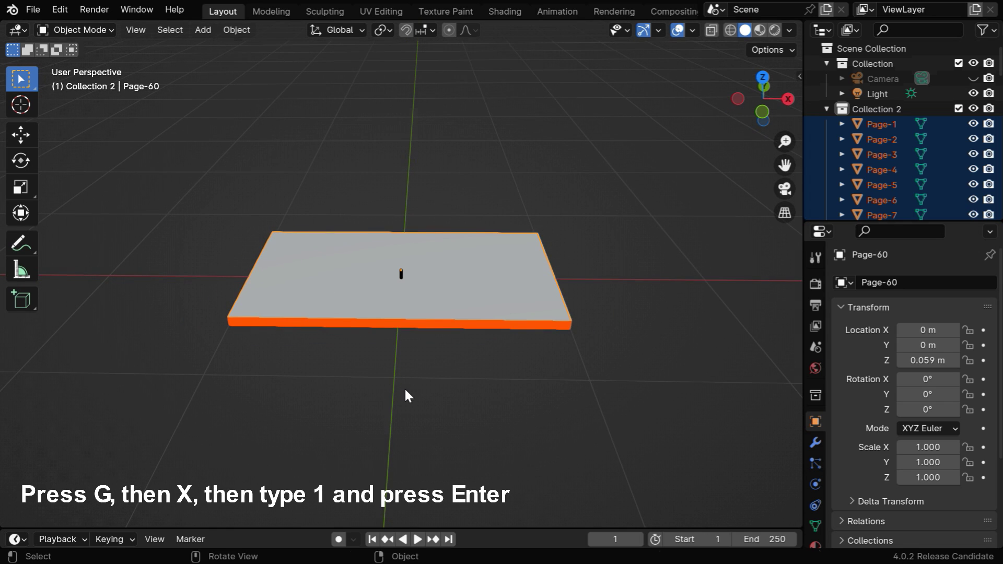
type("gx1")
key("Return")
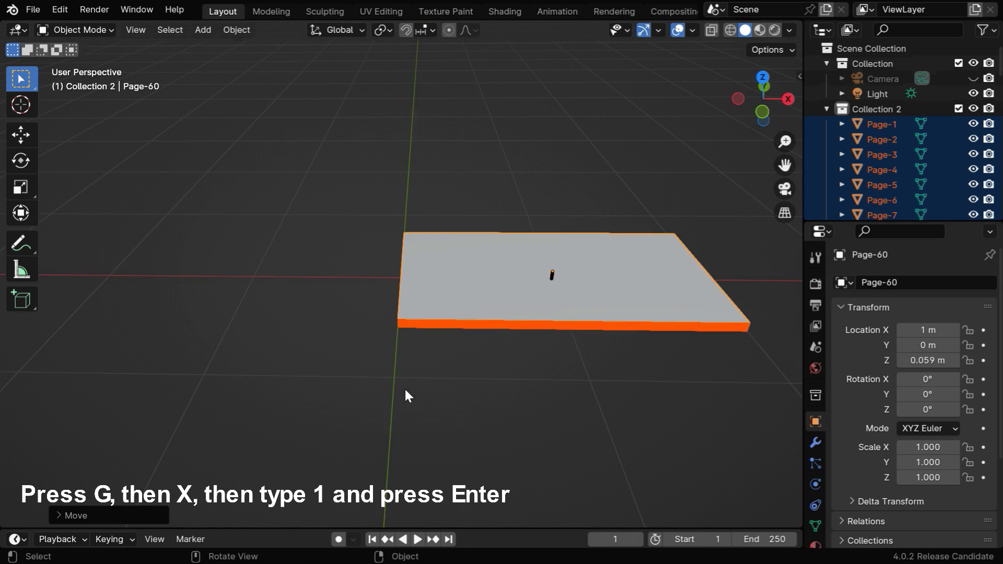
key("KP_Decimal")
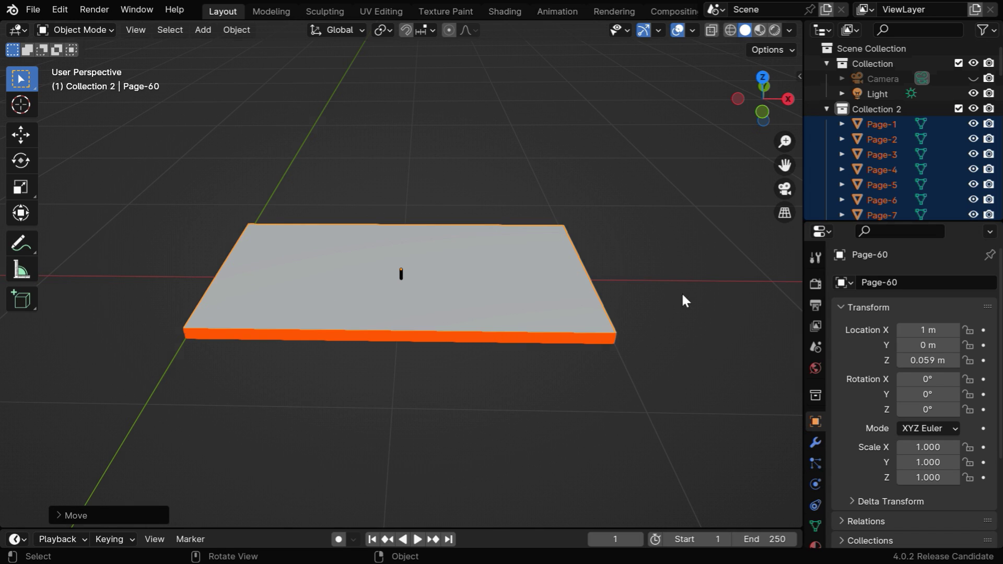
scroll(903, 152, "down", 5)
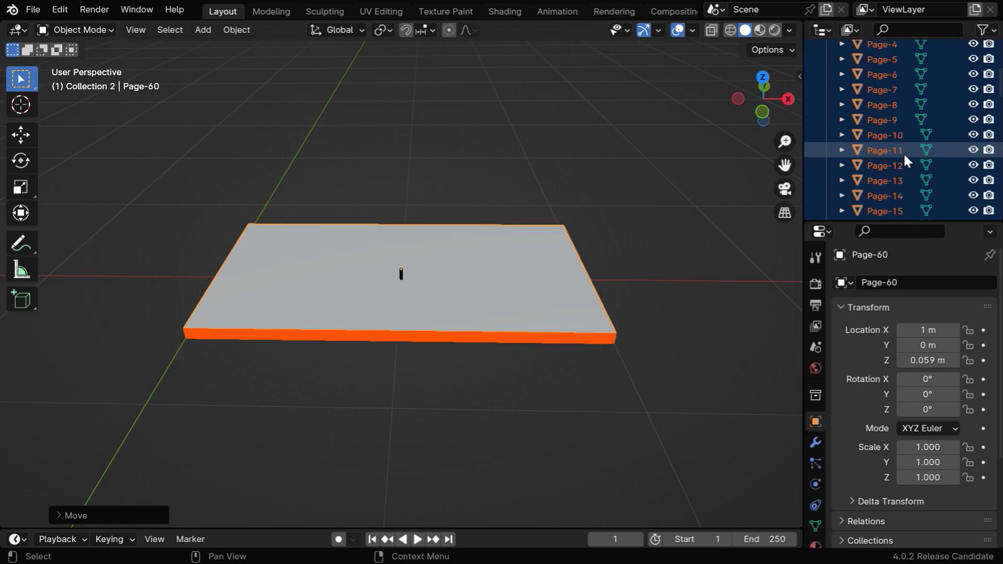
scroll(903, 152, "up", 5)
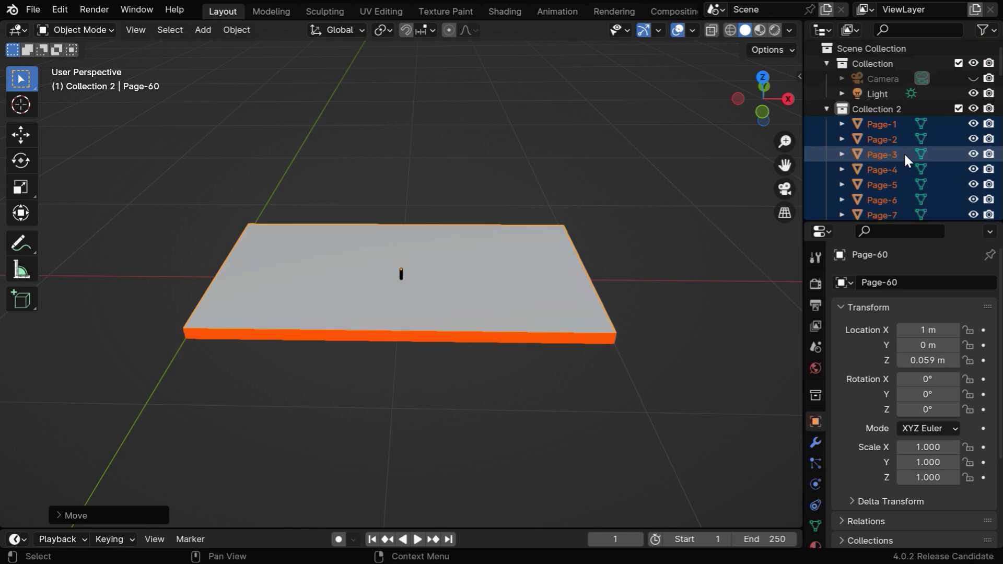
Step: Collapse Collection 2, preview the pages in Rendered then Solid shading, and enlarge the timeline
left_click(826, 109)
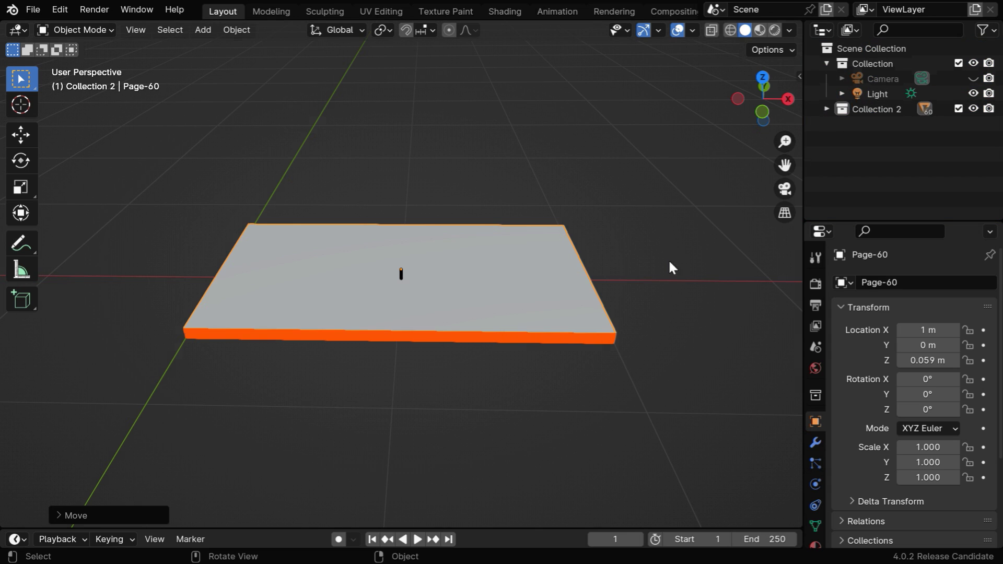
left_click(775, 30)
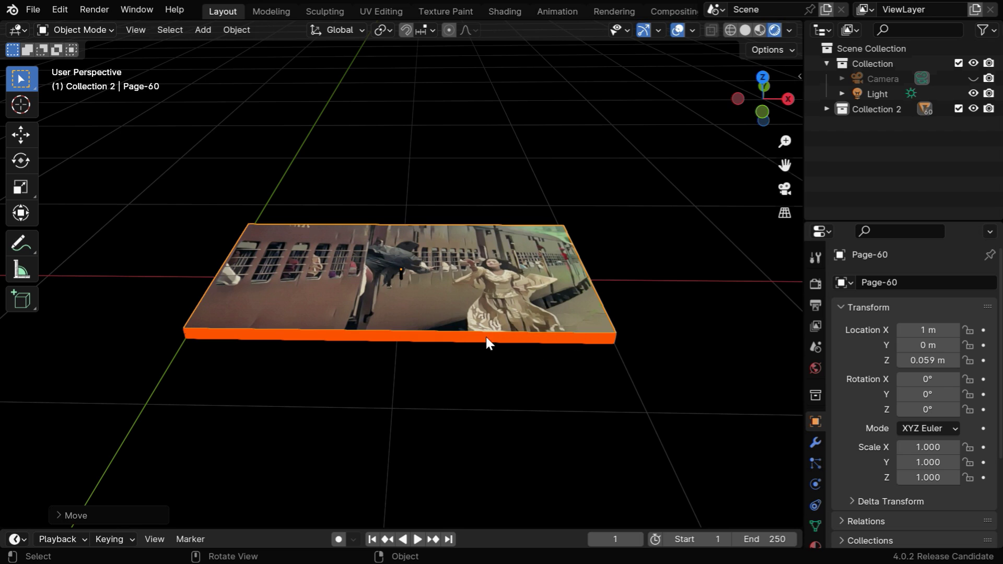
left_click(492, 371)
middle_click_drag(495, 392, 497, 419)
middle_click_drag(615, 252, 614, 252)
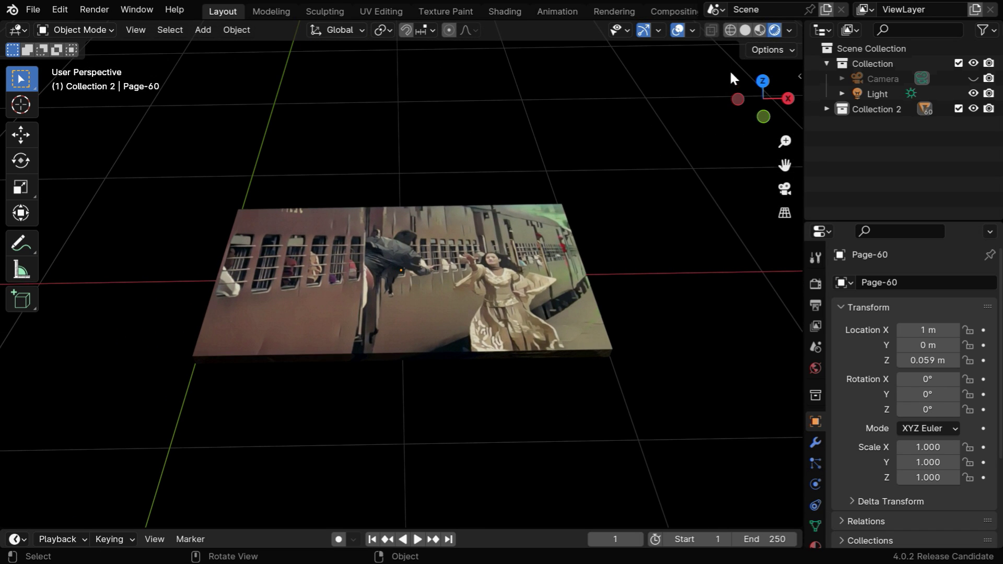
left_click(745, 32)
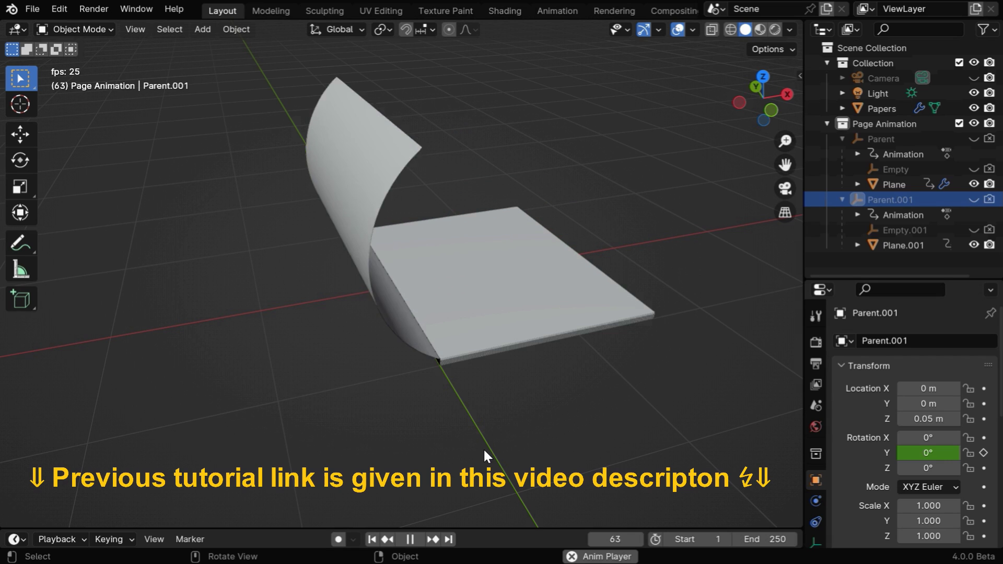
middle_click_drag(491, 465, 450, 480)
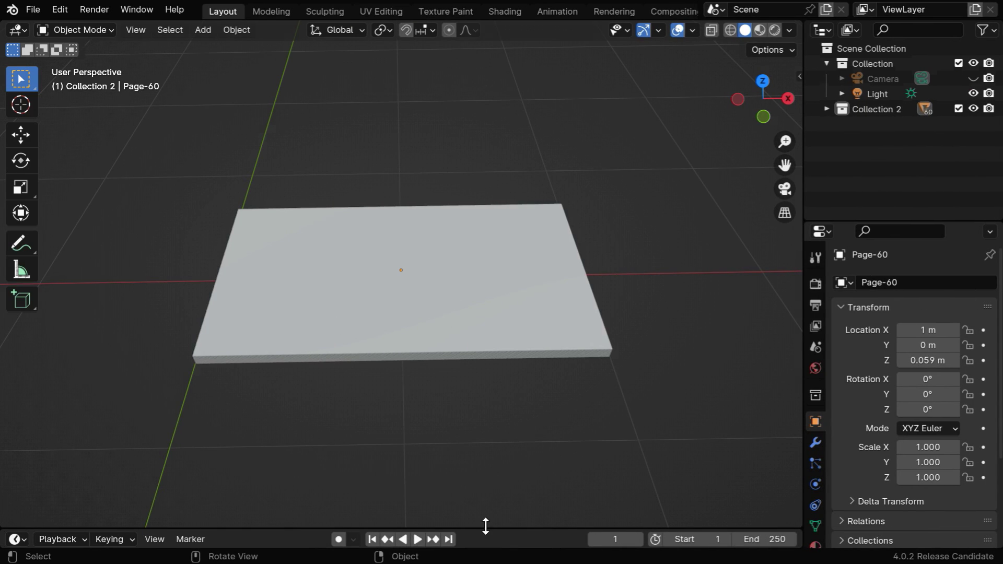
left_click_drag(485, 526, 467, 280)
Step: Turn the timeline into a Text Editor, select Page-1, and paste the page-flip script into a new text block
left_click(19, 294)
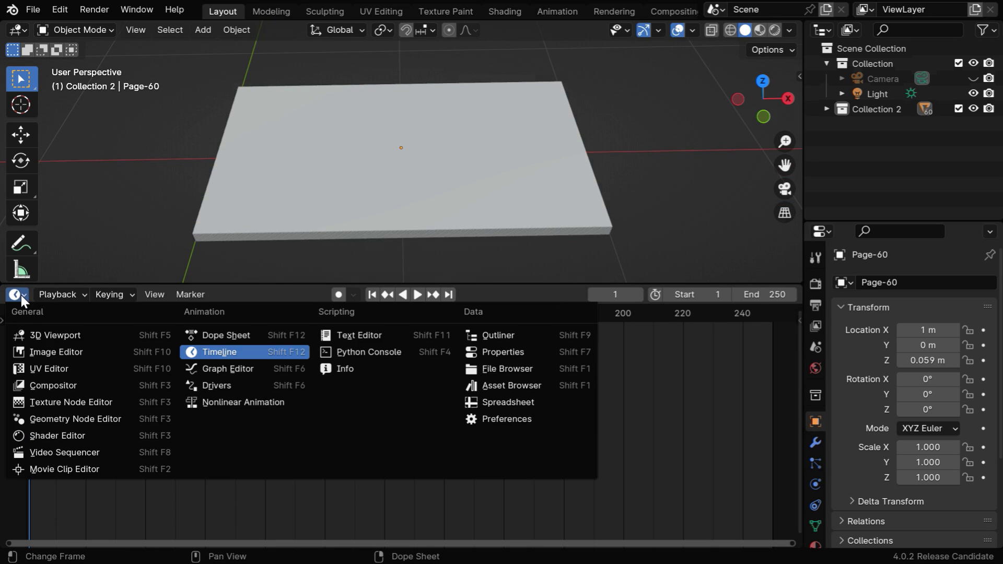
left_click(363, 335)
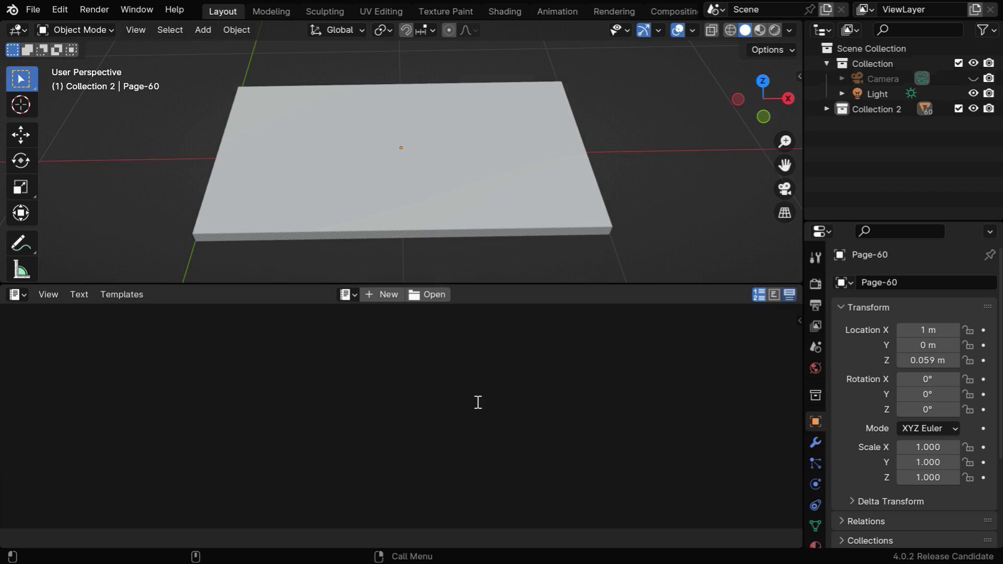
left_click(827, 108)
left_click(882, 125)
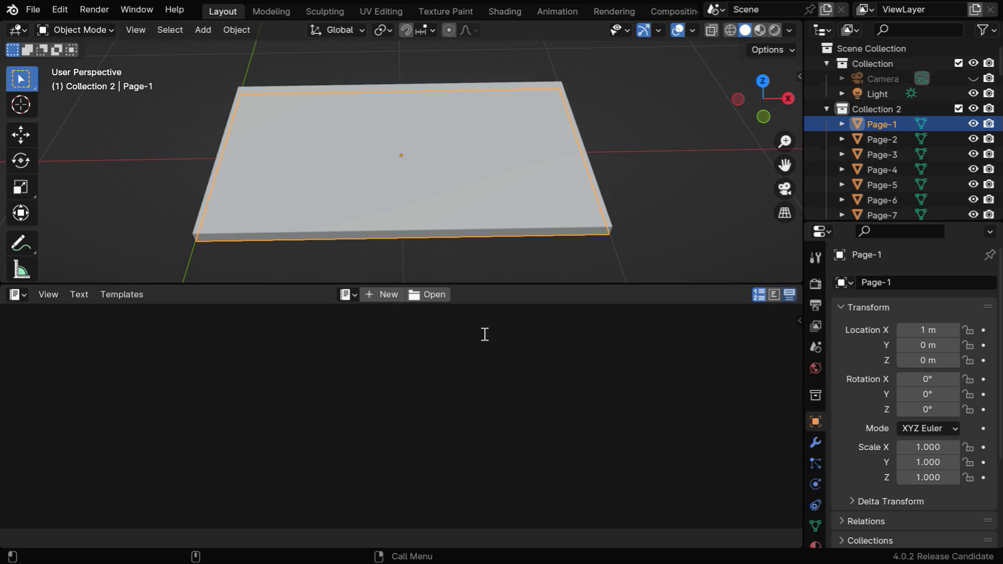
left_click(375, 295)
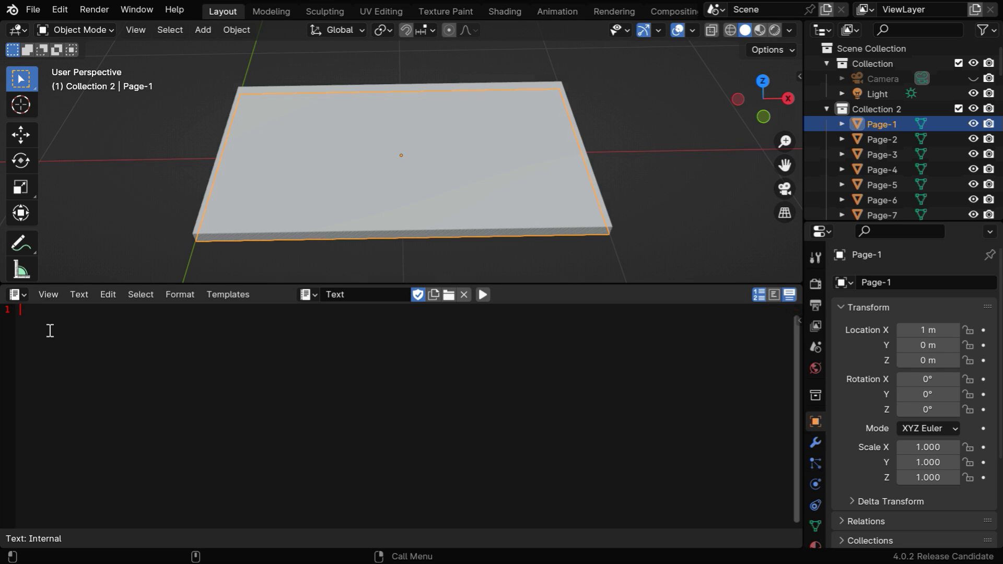
key("ctrl+v")
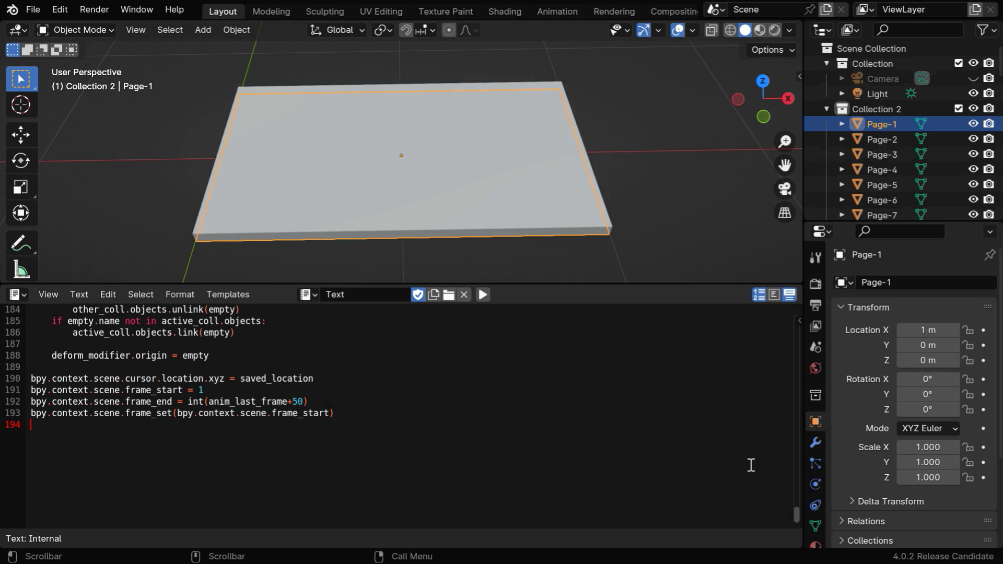
left_click_drag(795, 515, 788, 328)
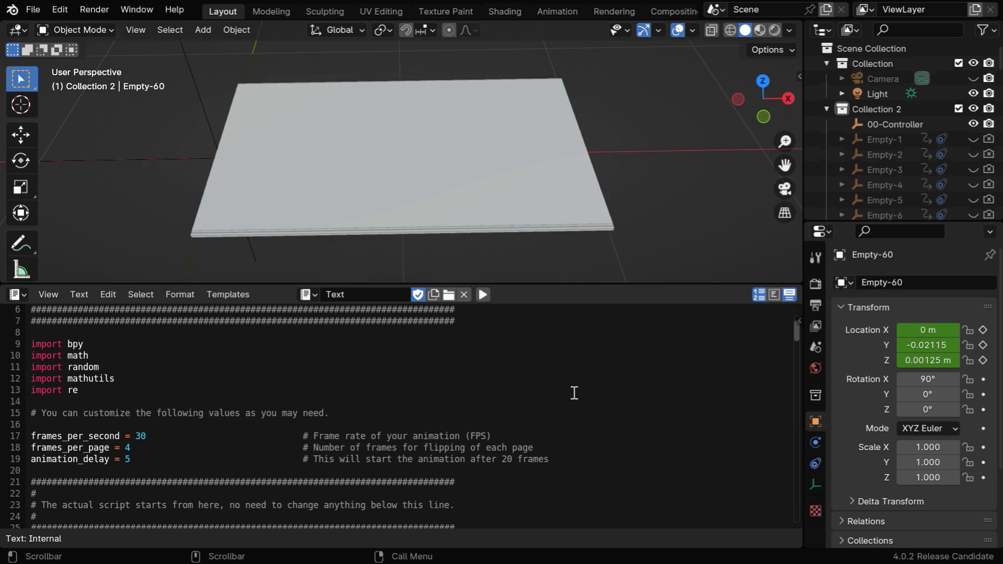
Step: Shrink the text editor back to a Timeline and play, then stop, the page-flip animation
left_click_drag(520, 285, 455, 559)
left_click(21, 539)
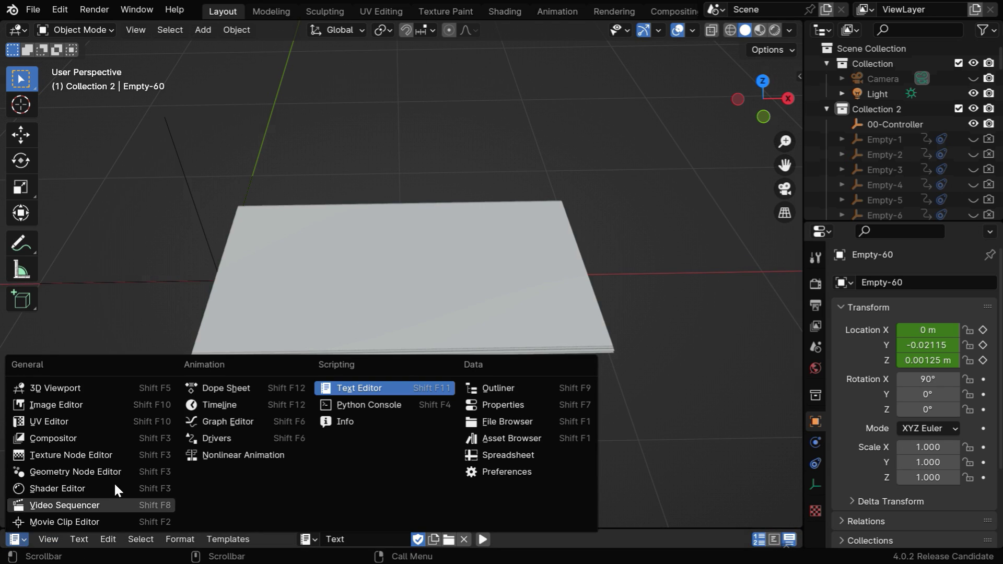
left_click(222, 405)
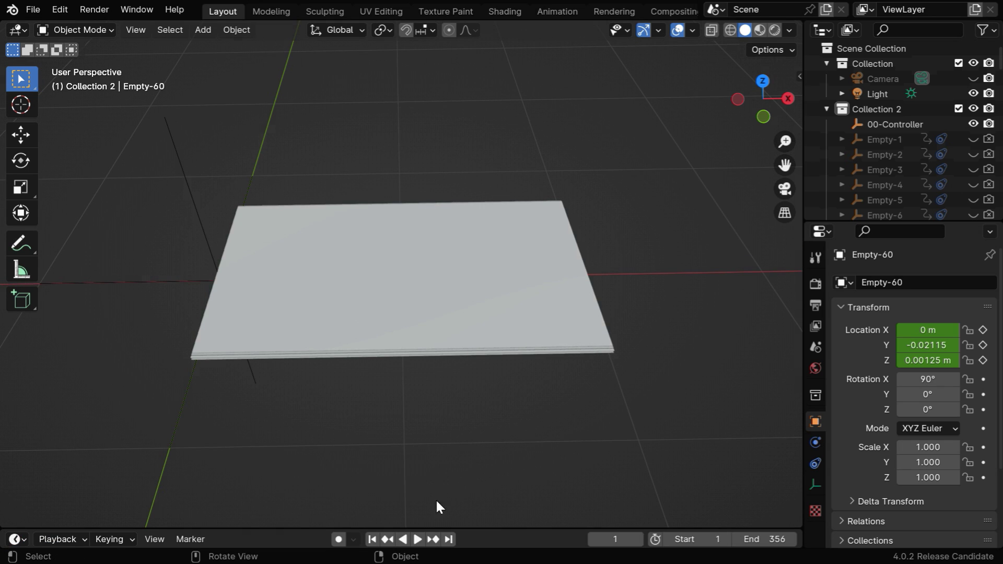
left_click(416, 539)
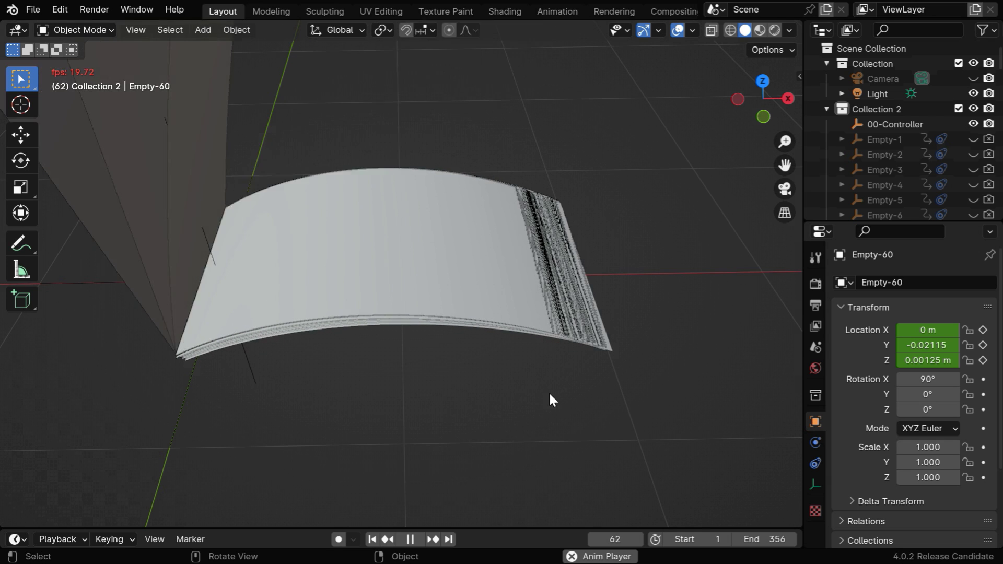
middle_click_drag(549, 390, 524, 424)
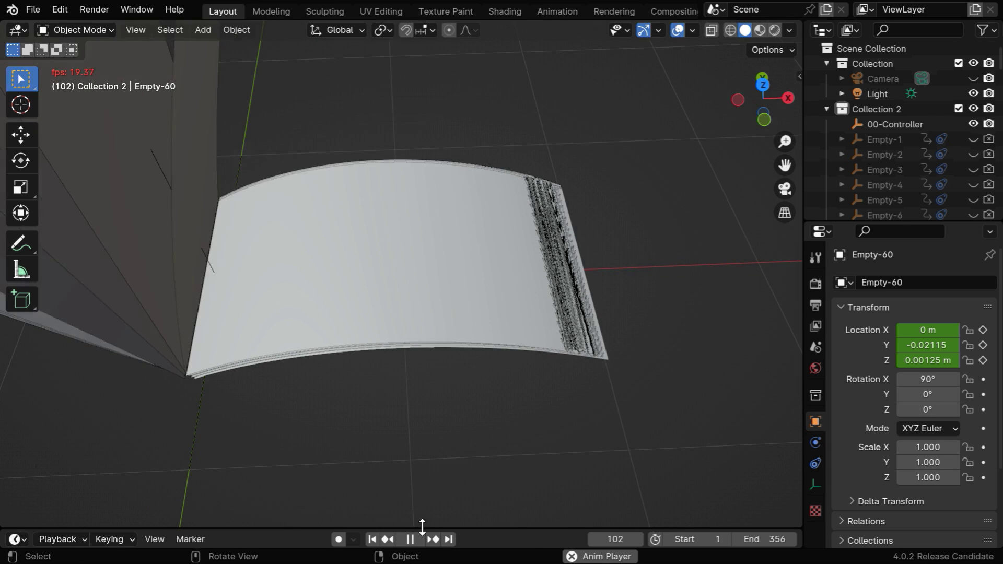
left_click(410, 540)
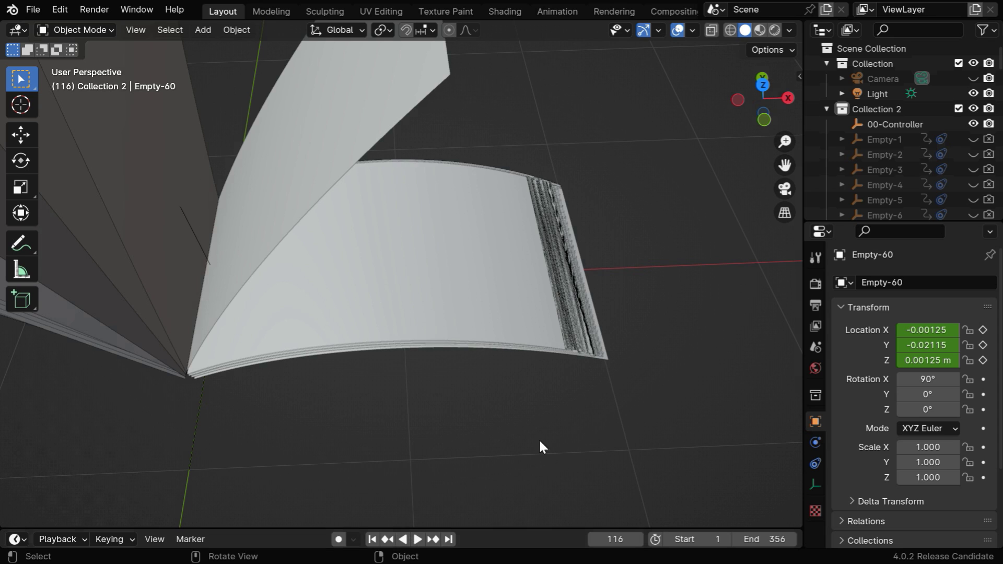
Step: Select 00-Controller, rewind to frame 1, and set Location Z 0.6 m and Rotation X 39°
left_click(897, 125)
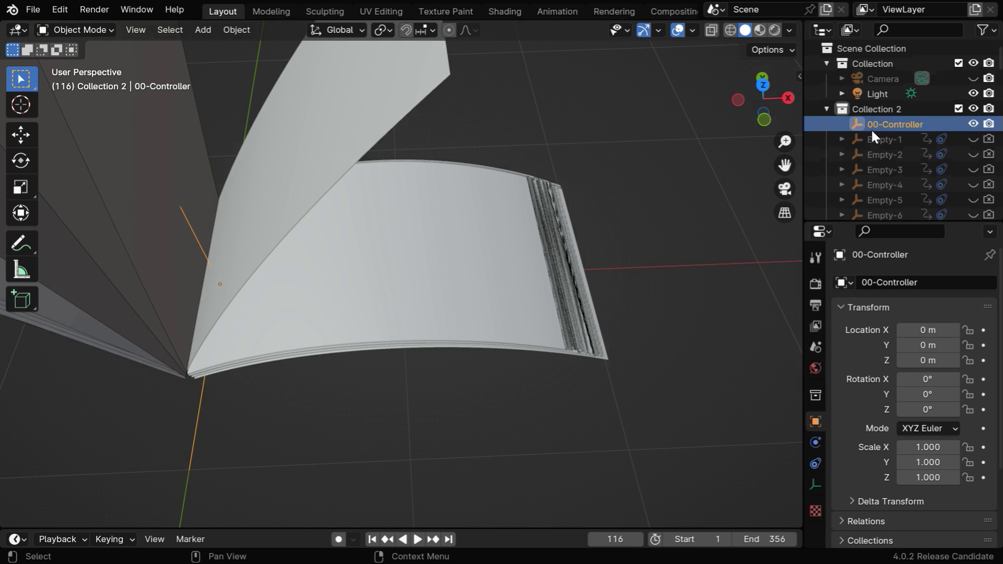
left_click_drag(923, 380, 967, 361)
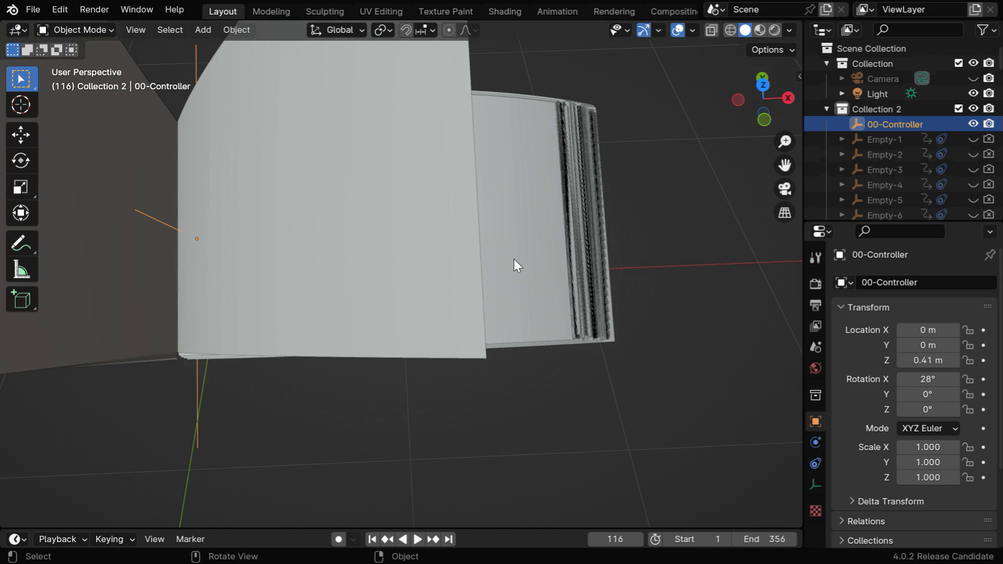
scroll(486, 284, "down", 1)
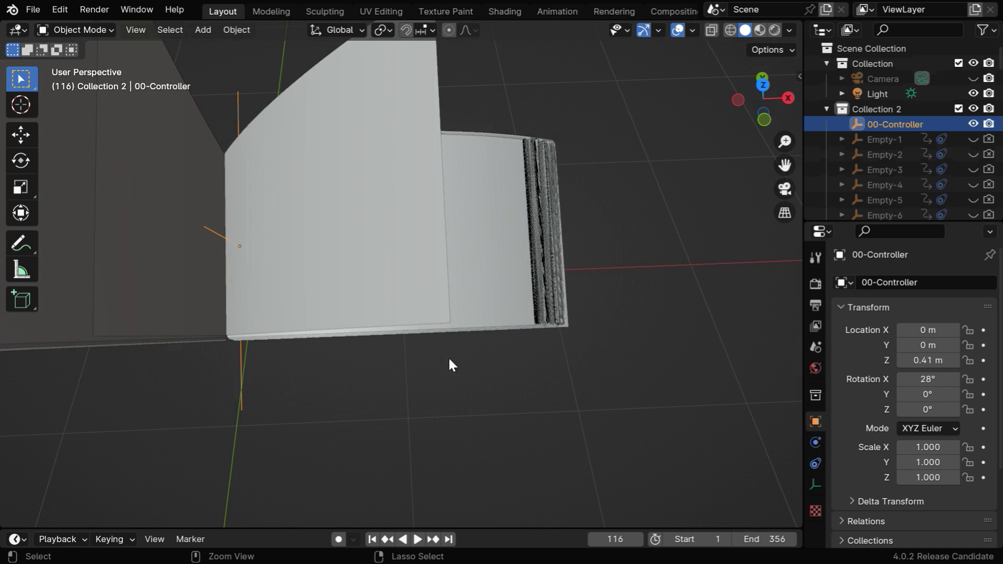
left_click(373, 539)
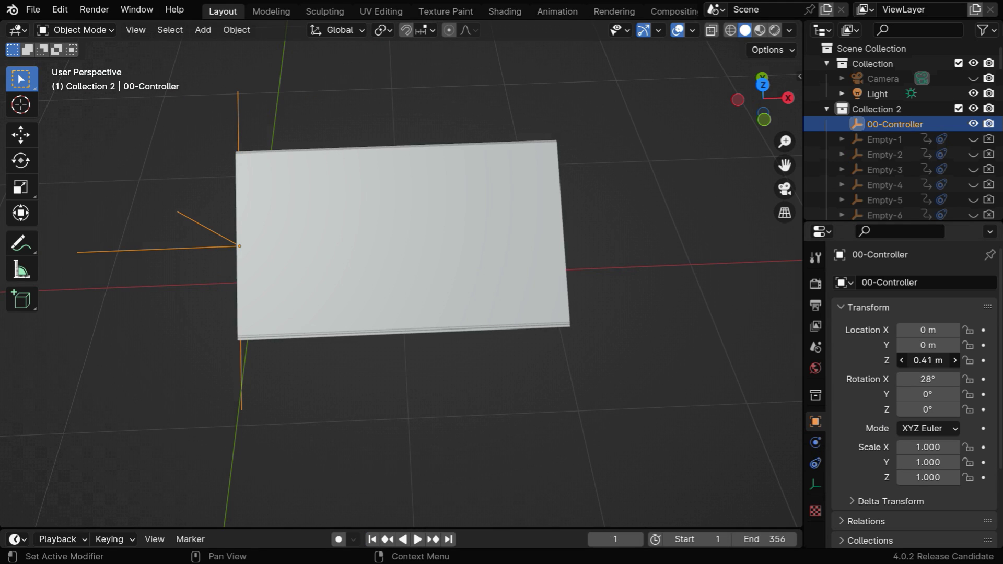
left_click_drag(925, 360, 945, 378)
middle_click_drag(685, 399, 596, 413)
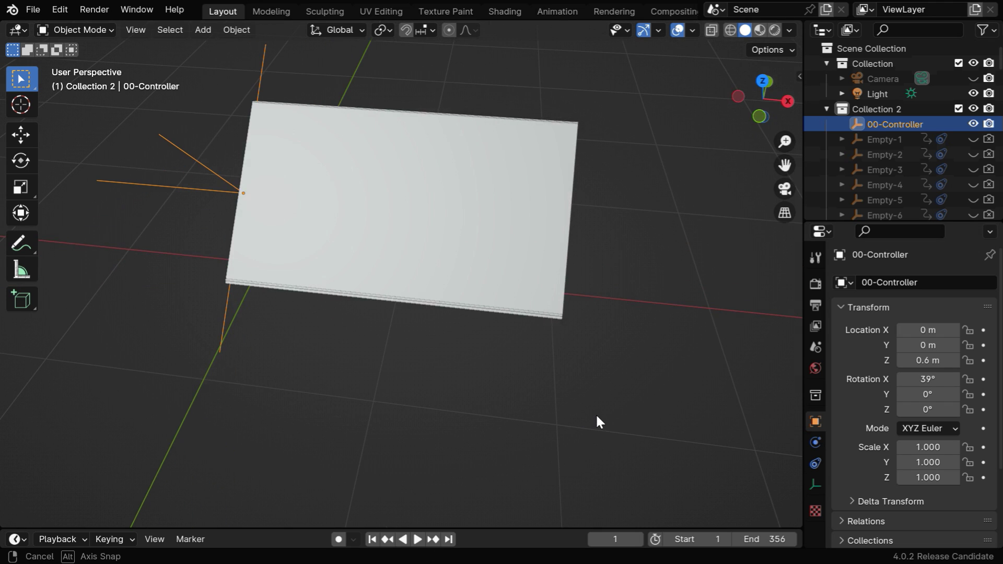
Step: Play the flip in Rendered shading, stop at frame 108, select Page-15 and orbit around it
left_click(776, 32)
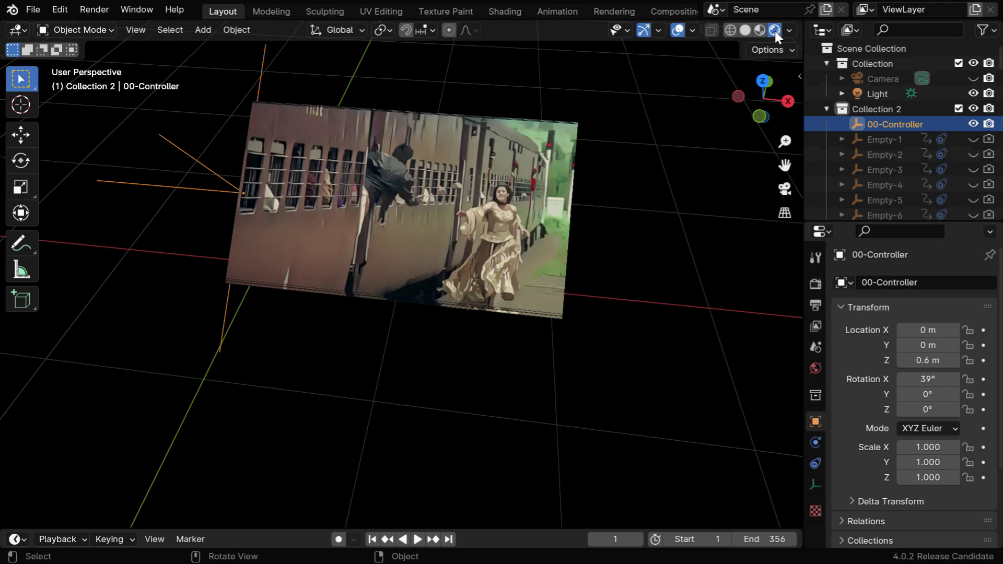
left_click(420, 537)
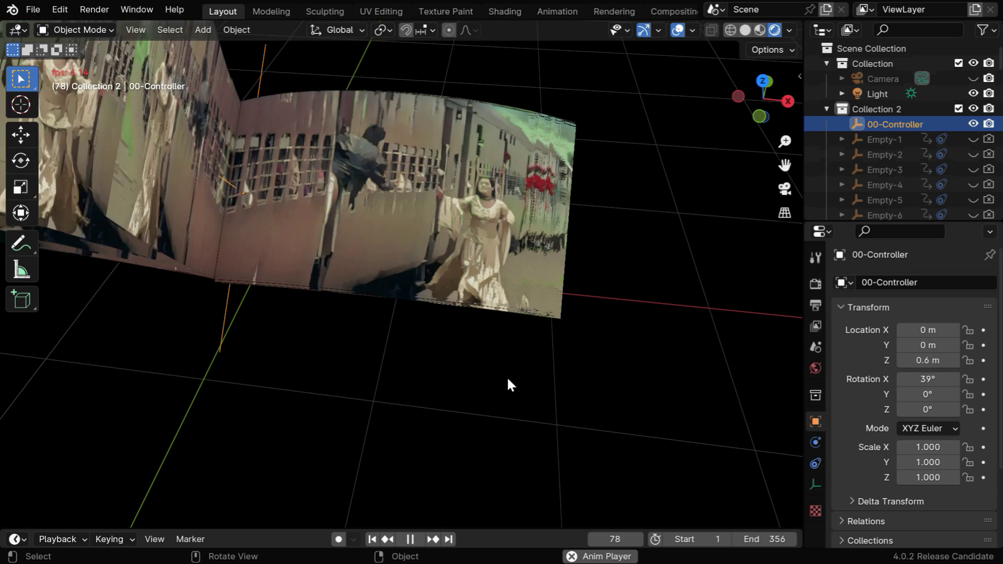
middle_click_drag(509, 381, 534, 424, "shift")
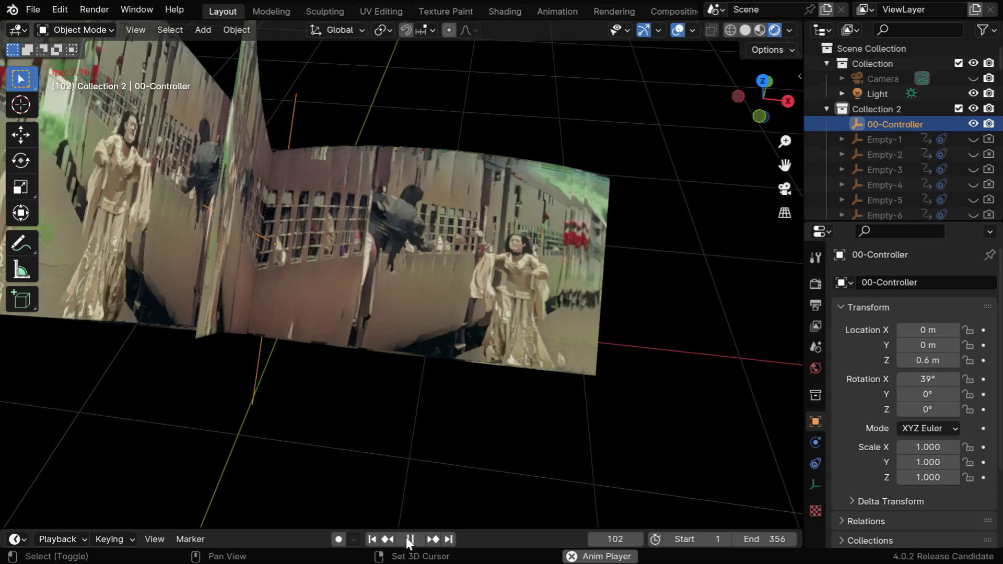
left_click(411, 539)
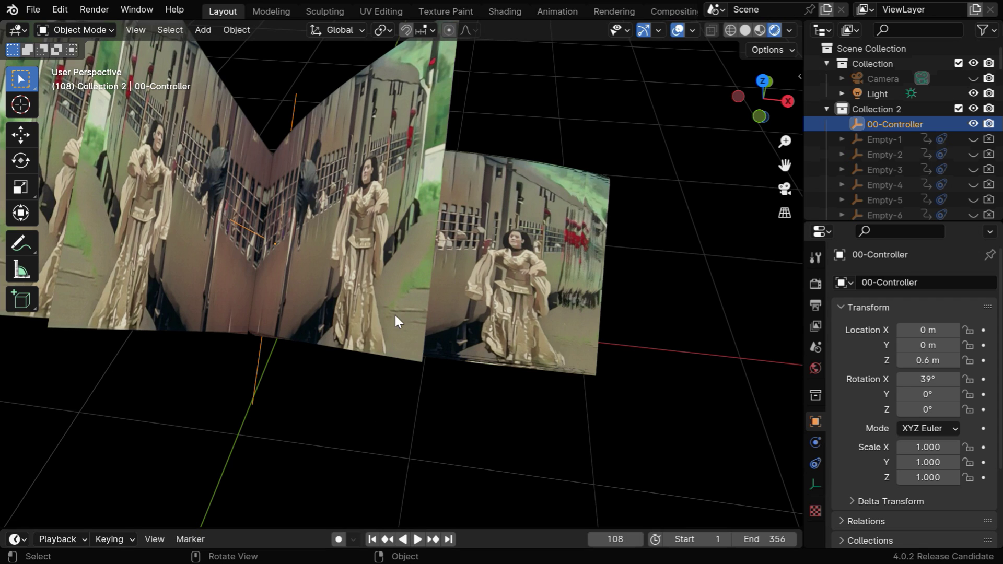
left_click(387, 339)
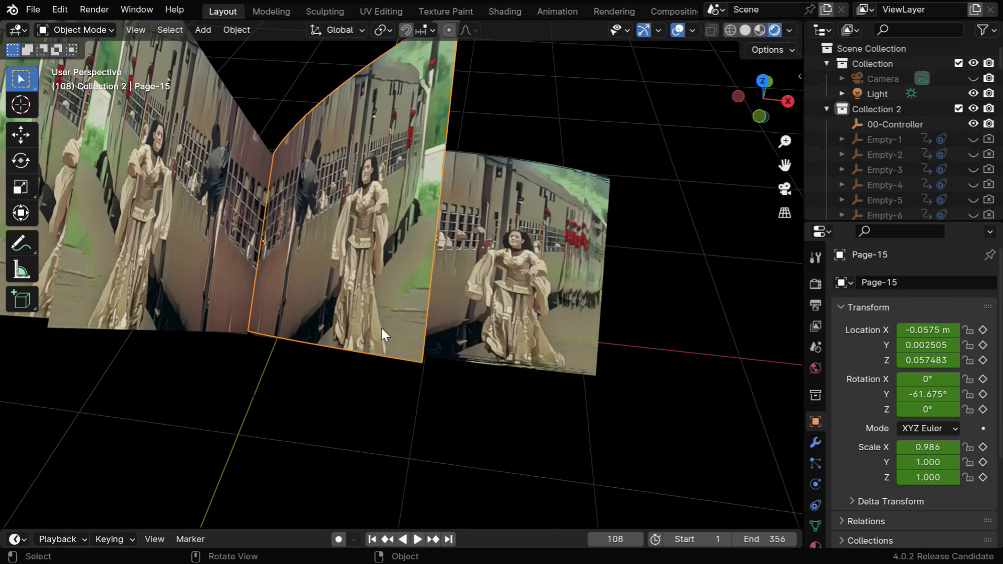
middle_click_drag(416, 332, 356, 321)
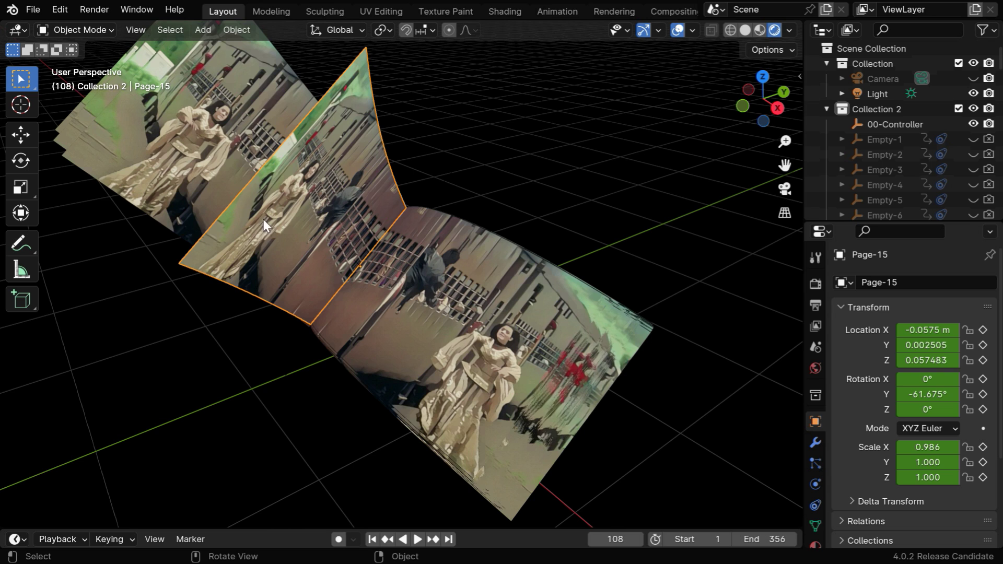
middle_click_drag(281, 285, 385, 325)
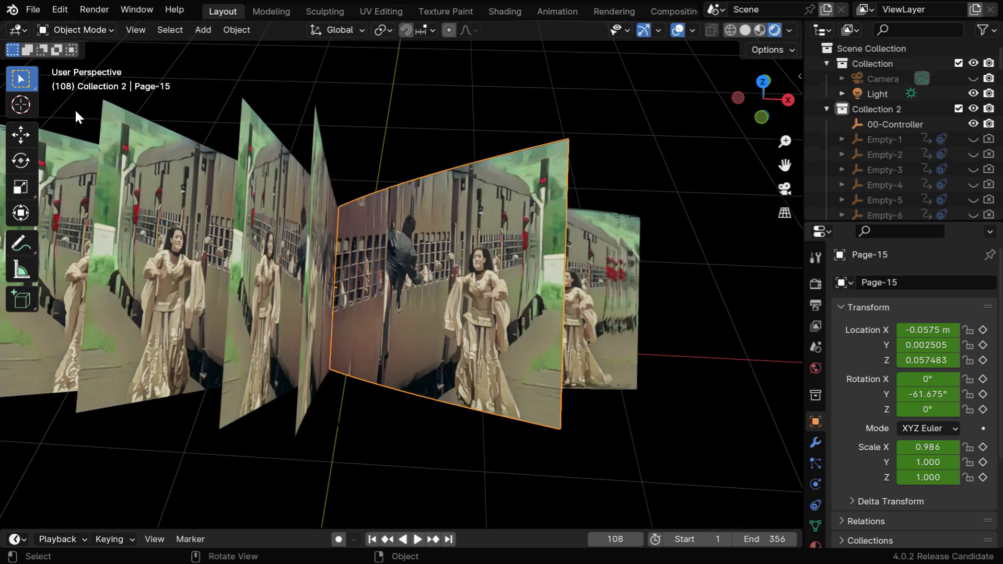
left_click(26, 28)
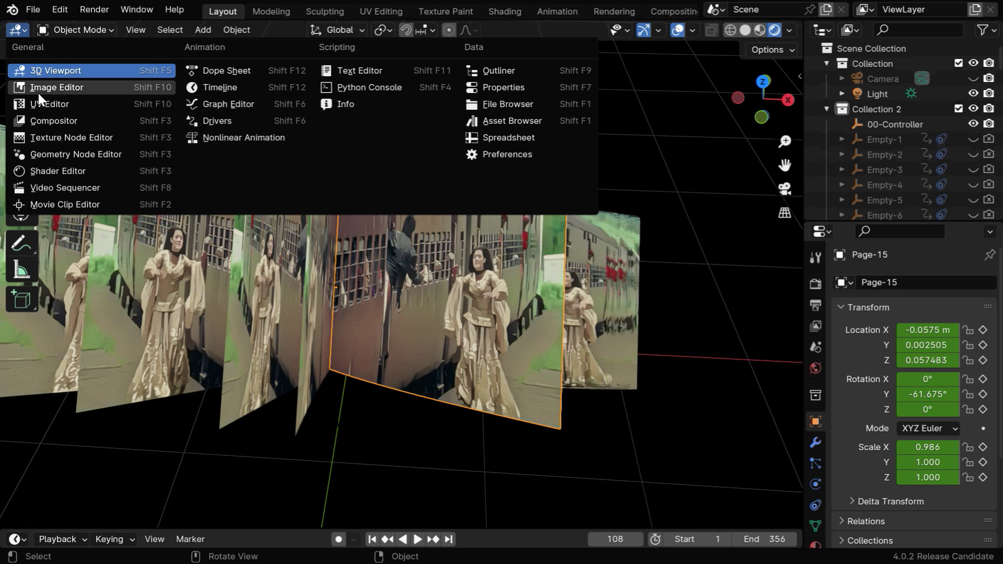
left_click(52, 165)
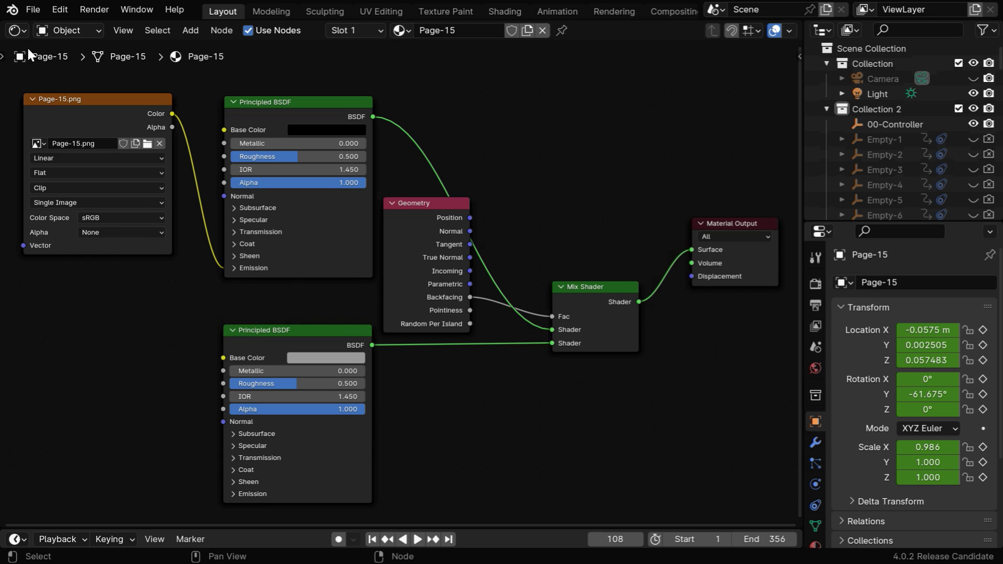
left_click(21, 31)
left_click(33, 68)
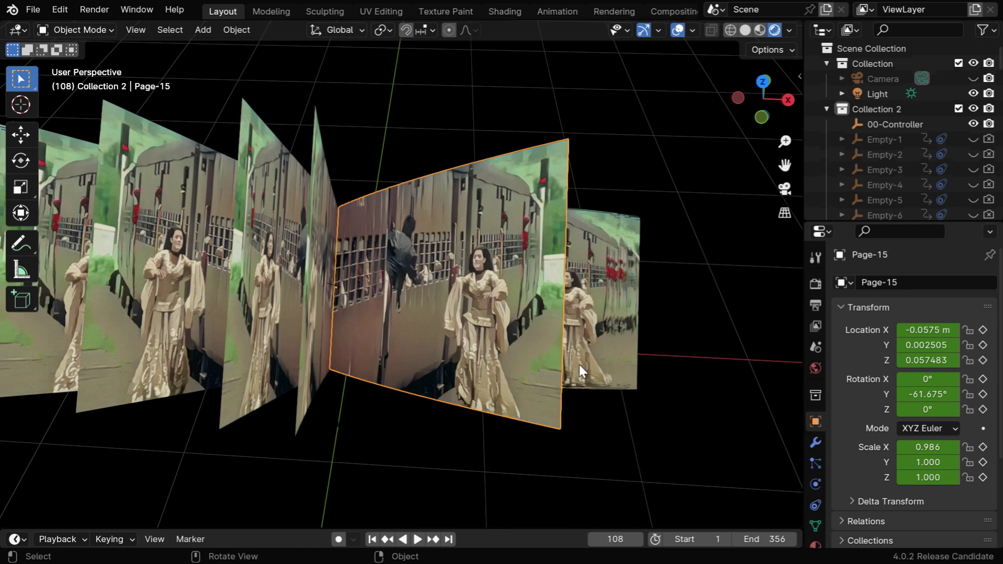
middle_click_drag(607, 409, 216, 192)
left_click(205, 244)
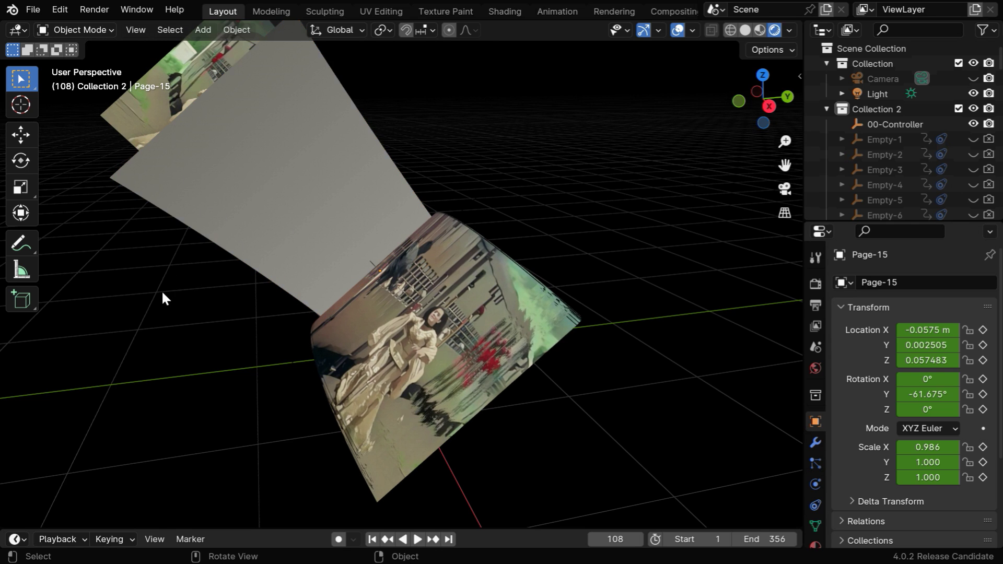
middle_click_drag(163, 294, 294, 332)
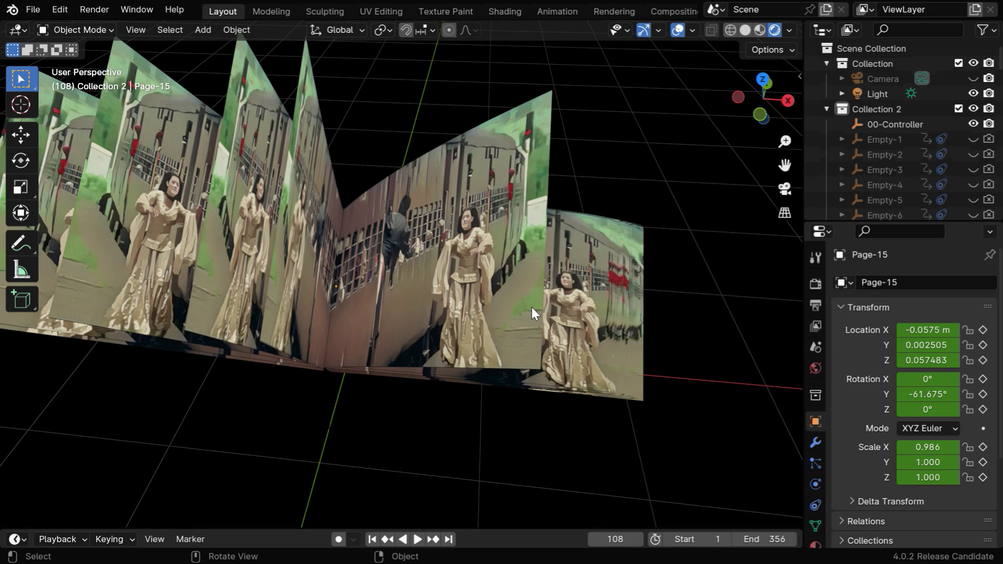
middle_click_drag(532, 307, 484, 286)
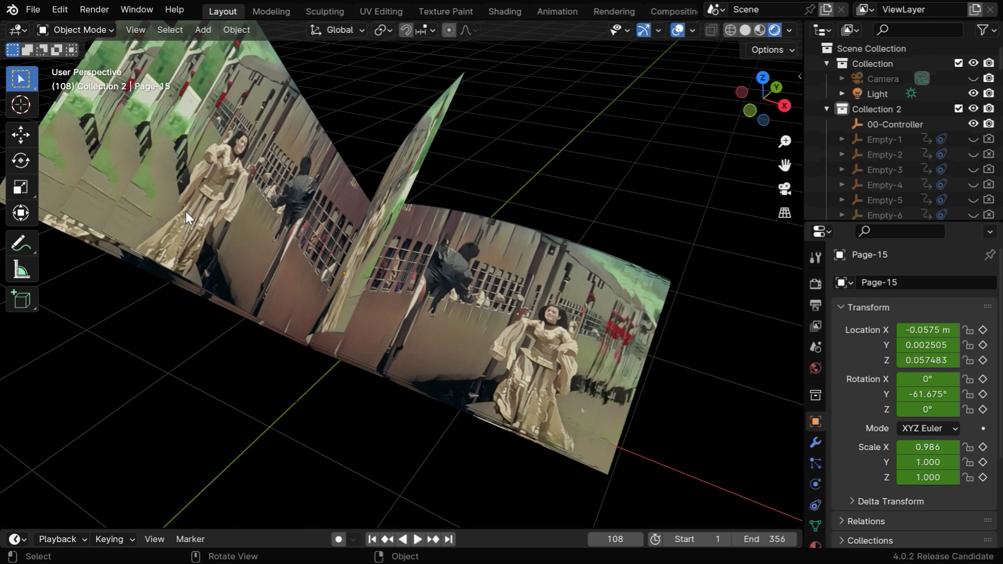
Step: Switch the 3D view to a Text Editor and scroll through the page-flip script with page_count 50
left_click(19, 30)
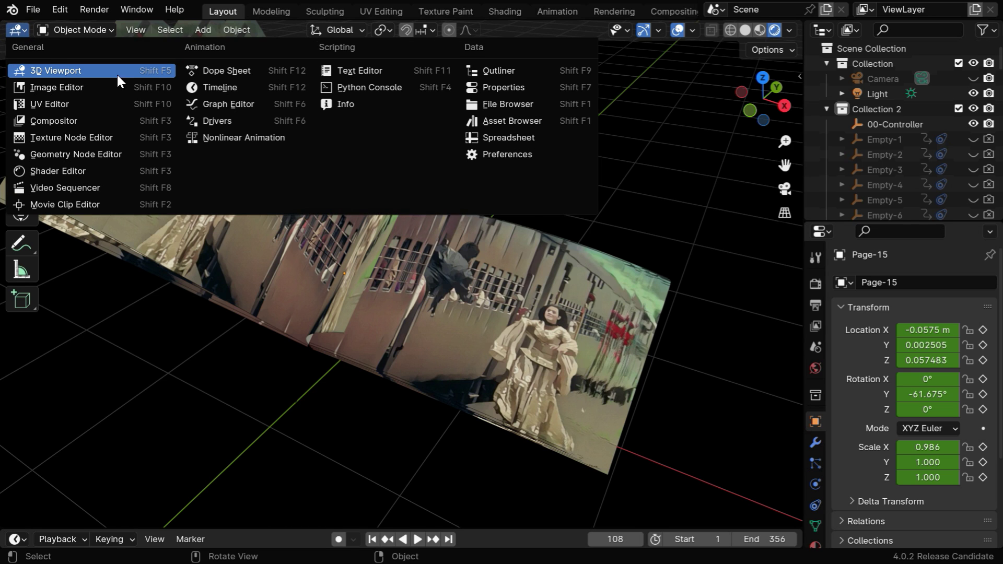
left_click(364, 73)
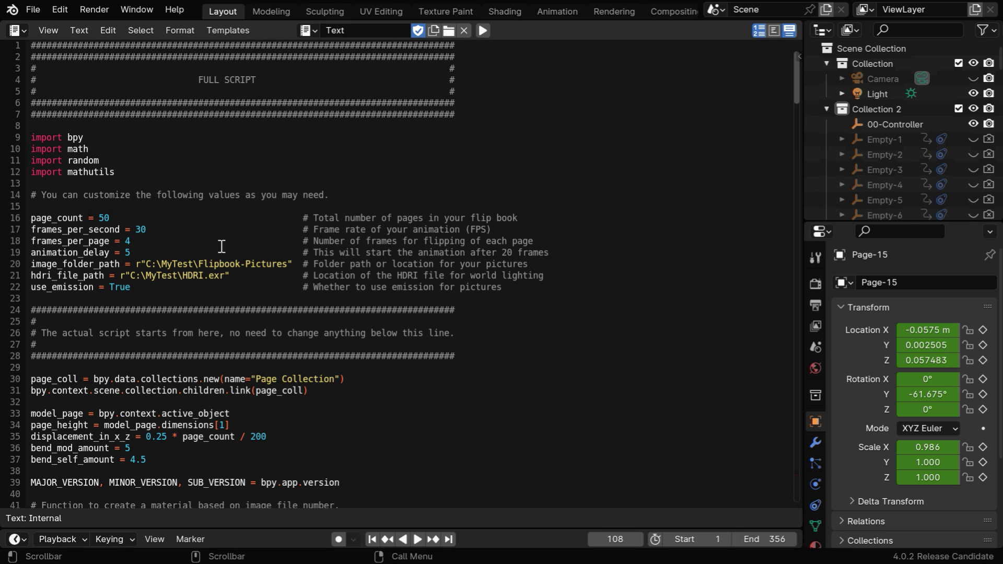
scroll(394, 333, "down", 10)
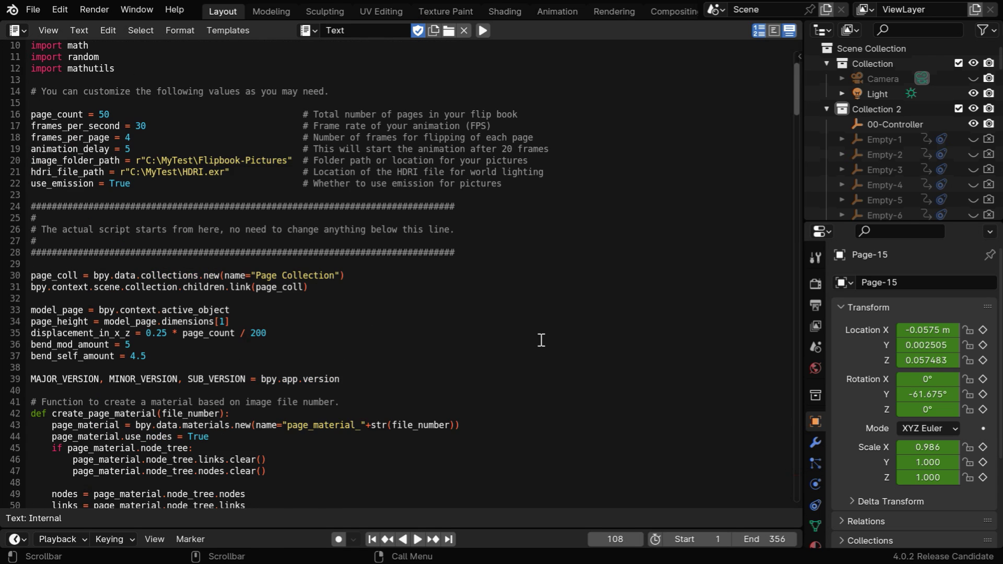
scroll(559, 355, "down", 15)
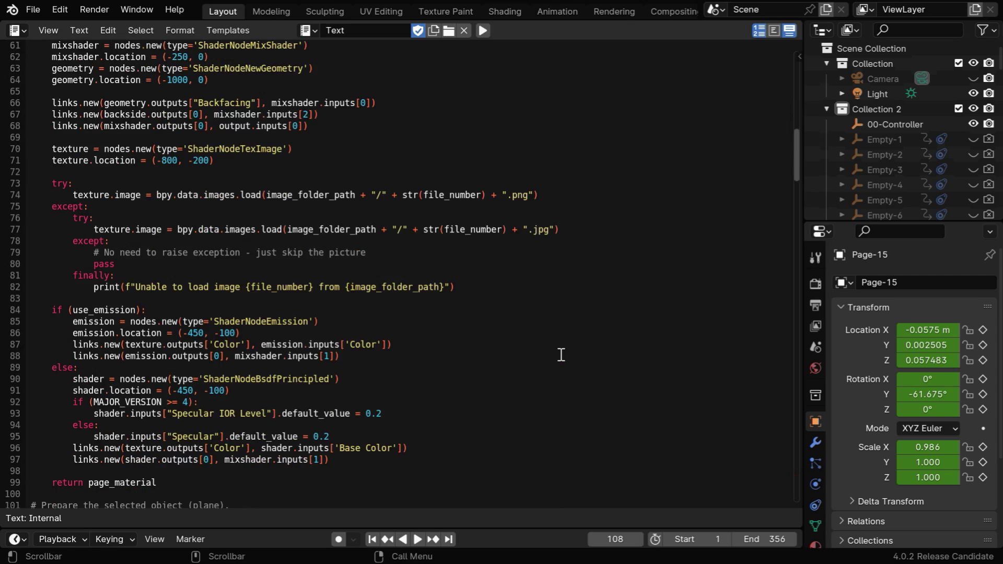
scroll(562, 355, "down", 2)
scroll(562, 355, "up", 16)
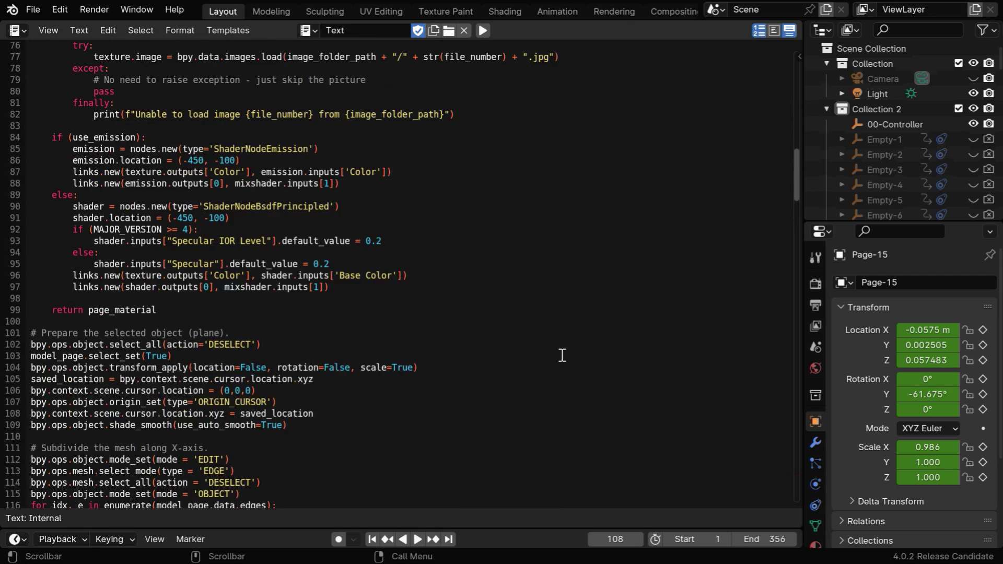
scroll(562, 355, "up", 12)
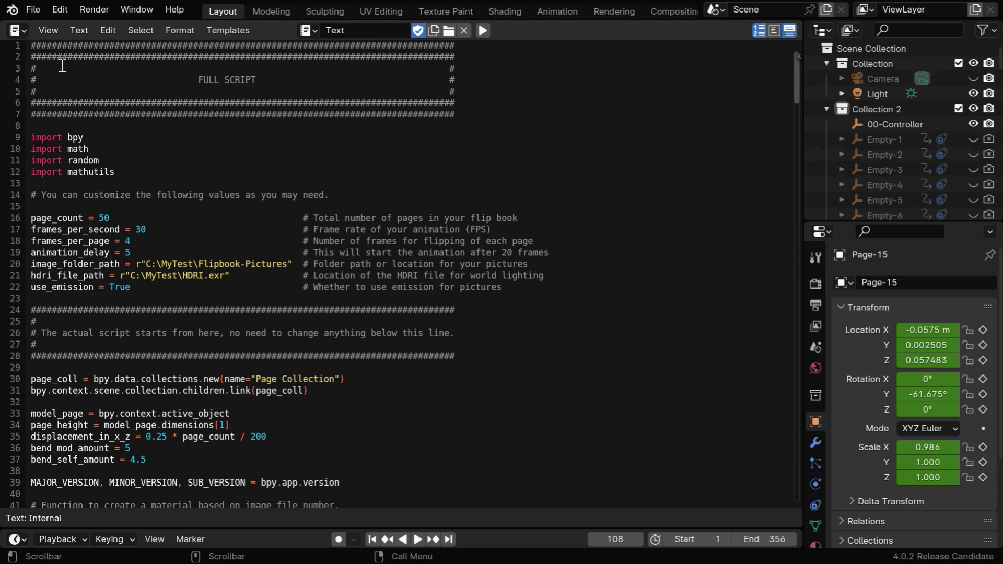
Step: Start a new General scene and delete its default cube
left_click(33, 9)
mouse_move(116, 28)
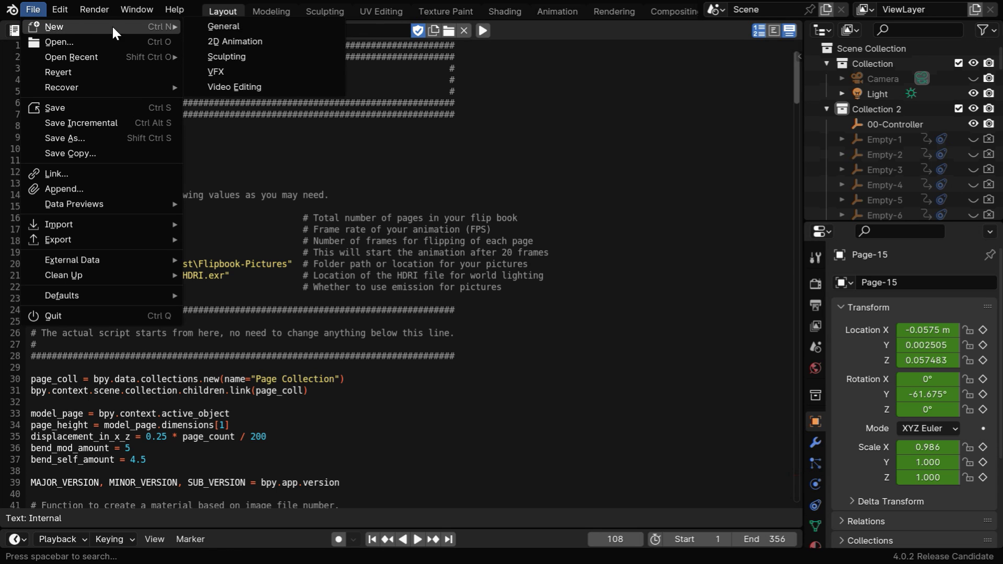
left_click(218, 27)
key("x")
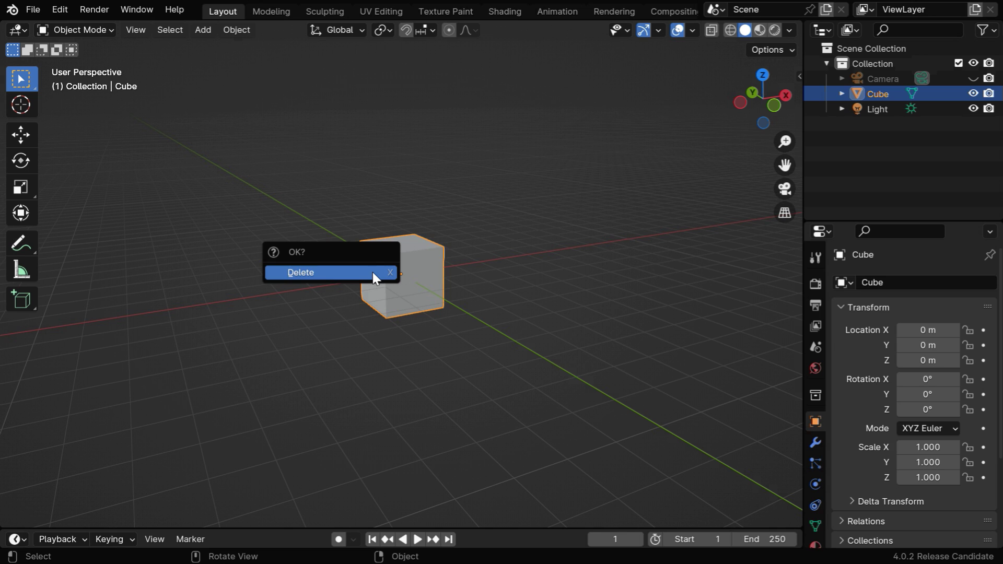
left_click(372, 272)
Step: Add a mesh plane and set its Scale Y to 1/1.78 (0.562)
left_click(203, 29)
mouse_move(312, 44)
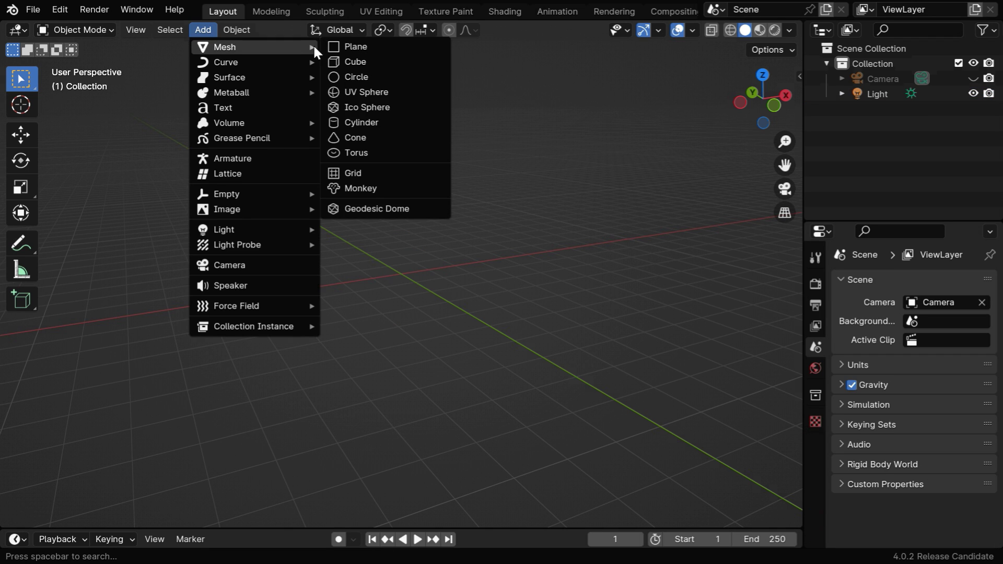
left_click(344, 44)
middle_click_drag(485, 421, 421, 345, "ctrl")
scroll(511, 425, "up", 1)
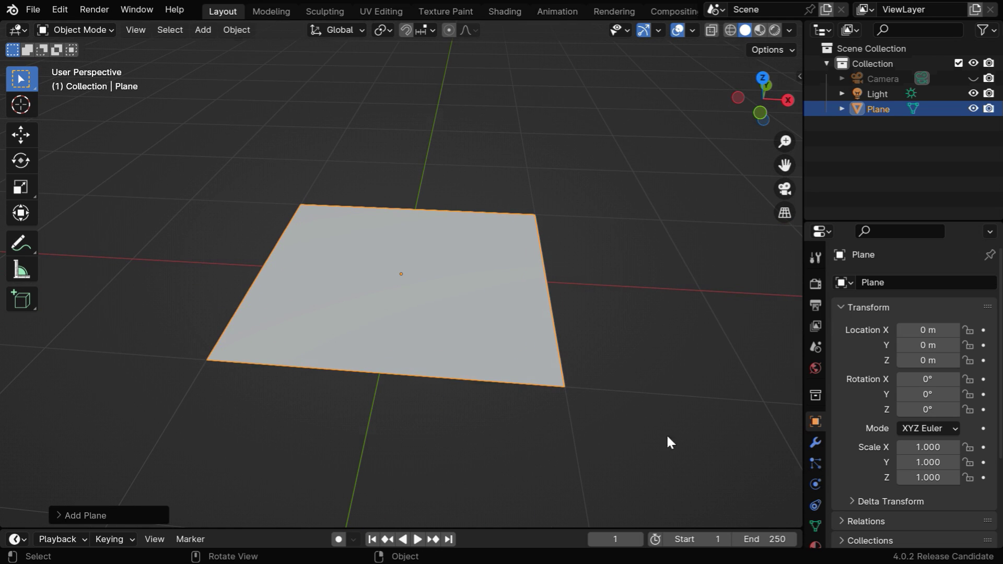
left_click(930, 462)
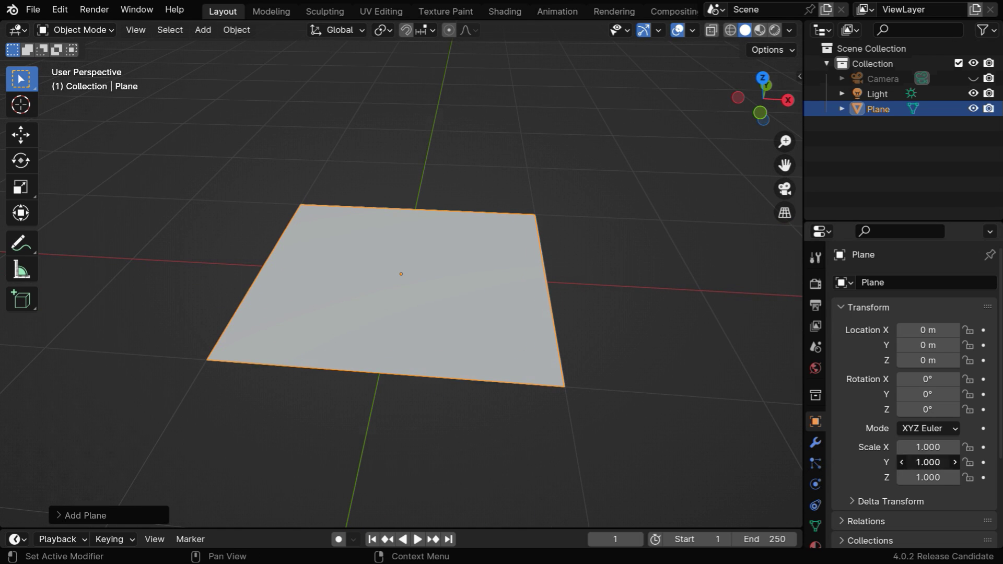
type("1/1.78")
key("Return")
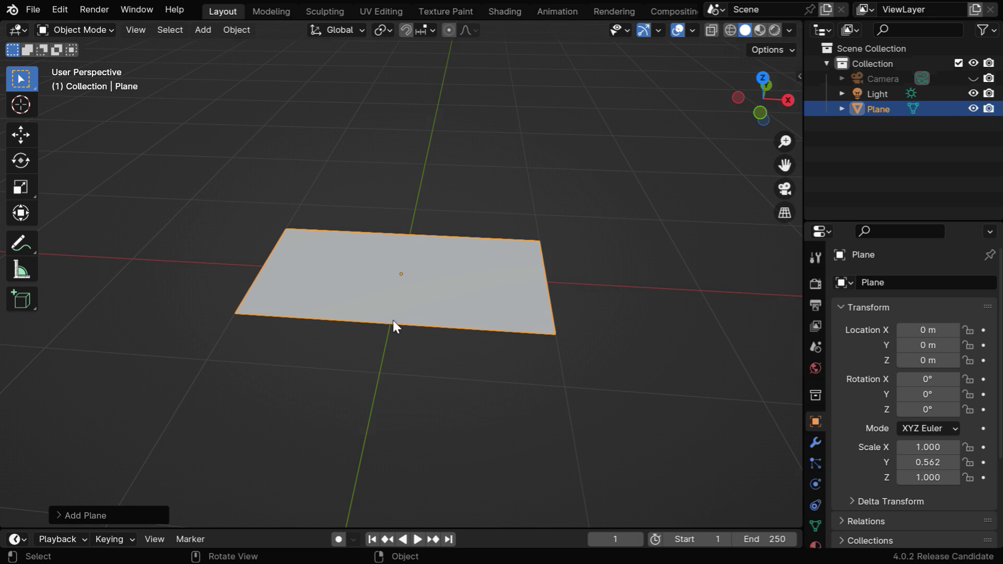
middle_click_drag(406, 324, 443, 343)
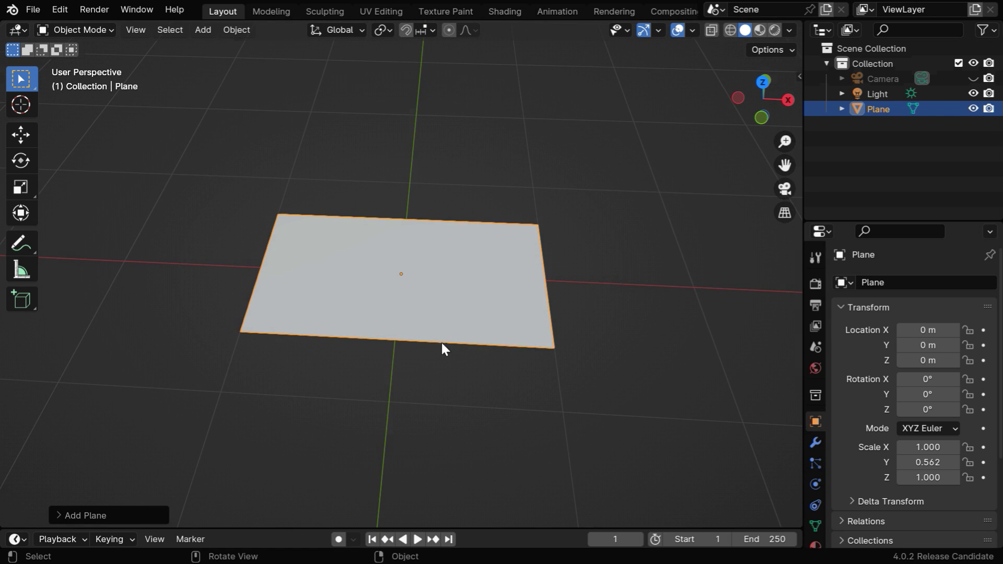
mouse_move(478, 371)
middle_mouse_down("ctrl")
mouse_move(481, 324)
mouse_move(481, 363)
middle_mouse_up("ctrl")
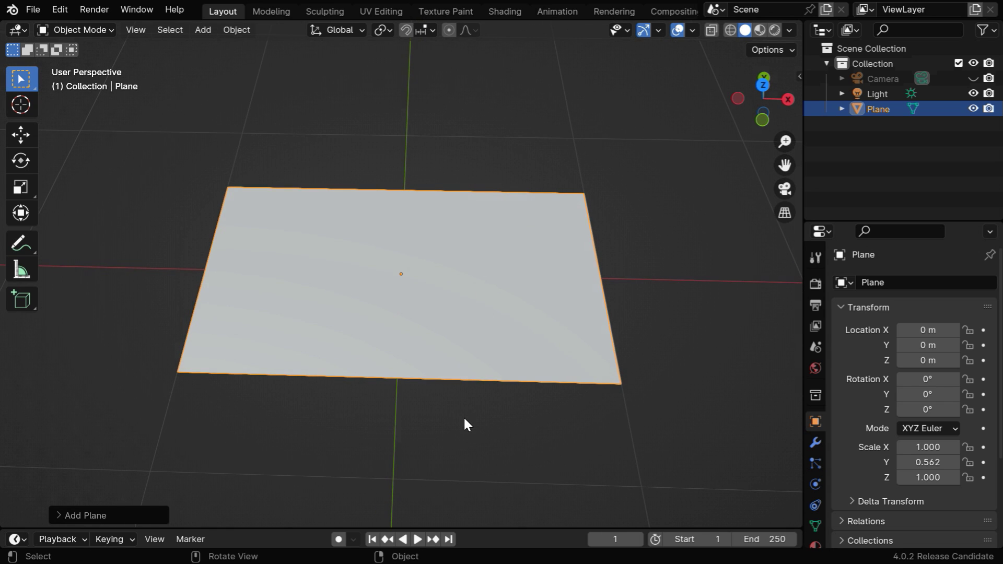
Step: Move the plane 1 m along X, frame it, and drag the timeline border upward to enlarge it
key("g")
key("x")
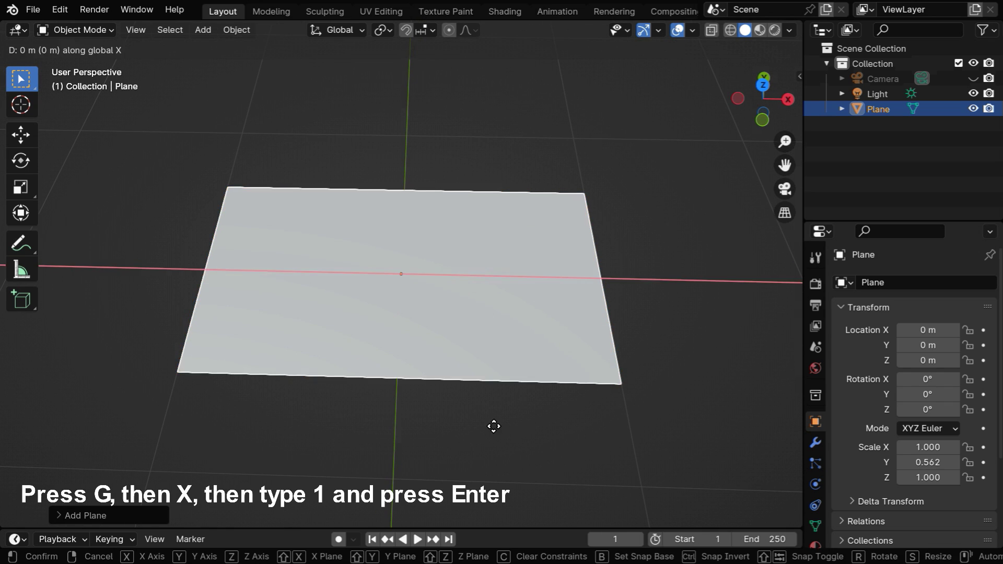
key("1")
key("Return")
key("KP_Decimal")
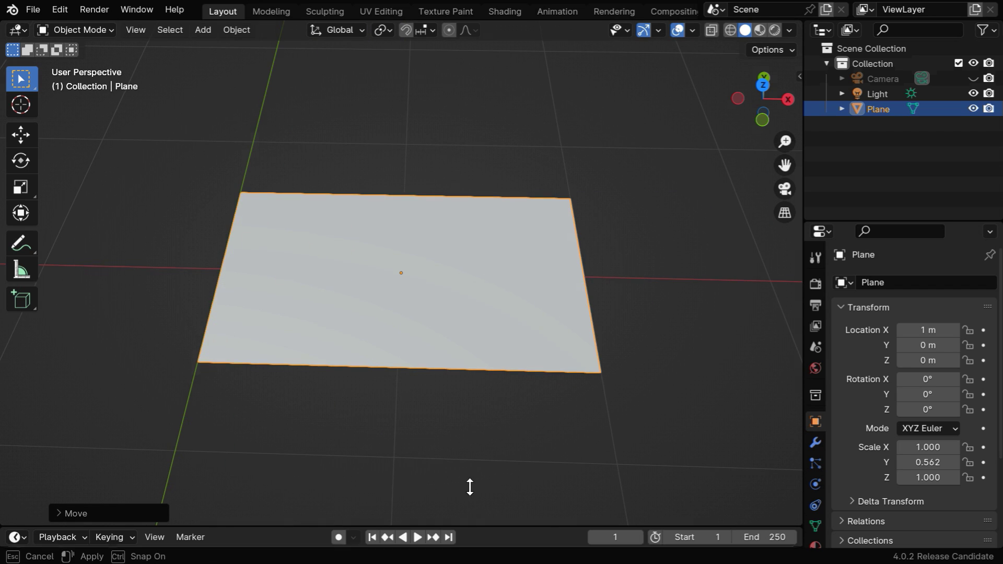
left_click_drag(476, 527, 428, 281)
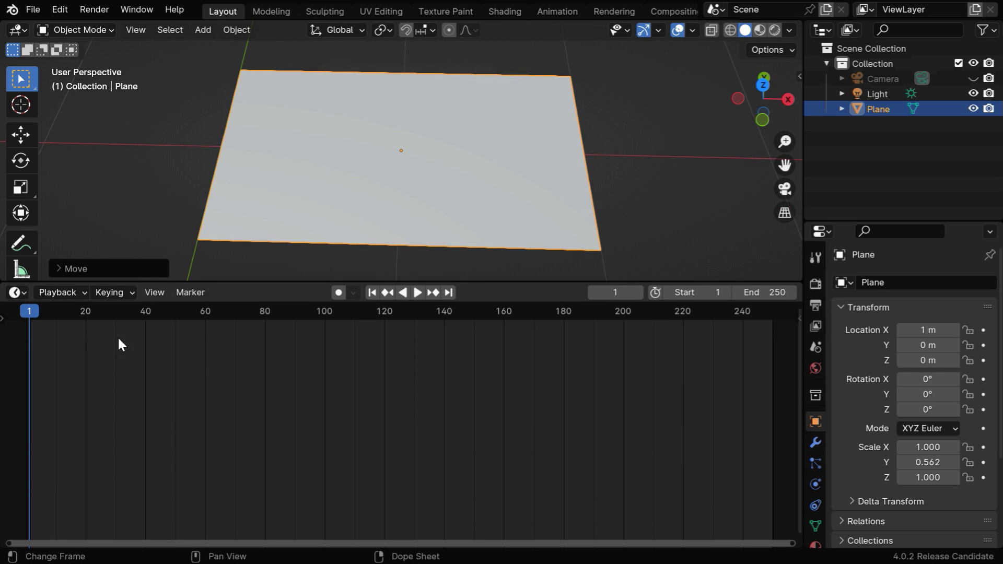
Step: Make the area a Text Editor, paste the flipbook script into a new text block, select page_count 50
left_click(23, 293)
left_click(355, 336)
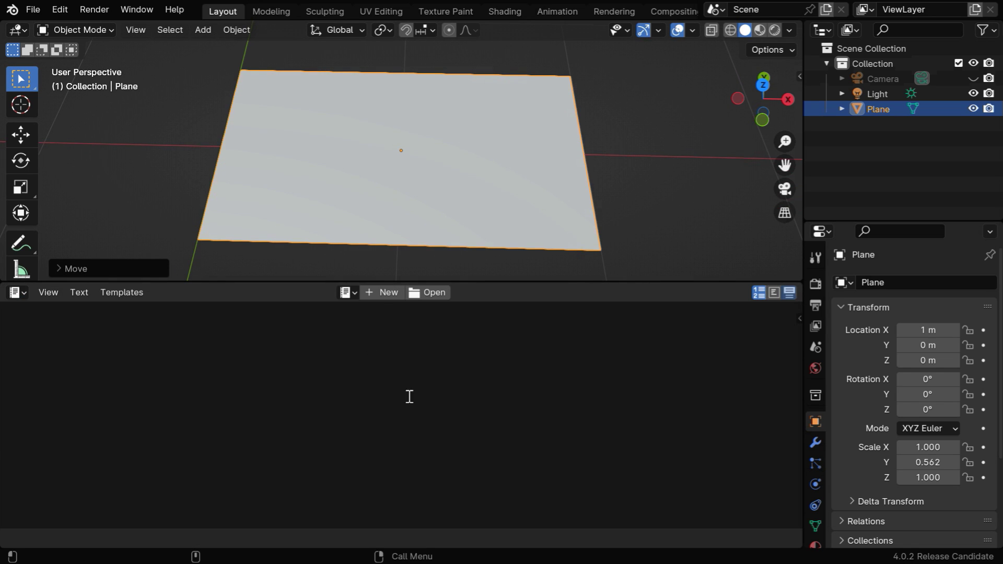
left_click(376, 293)
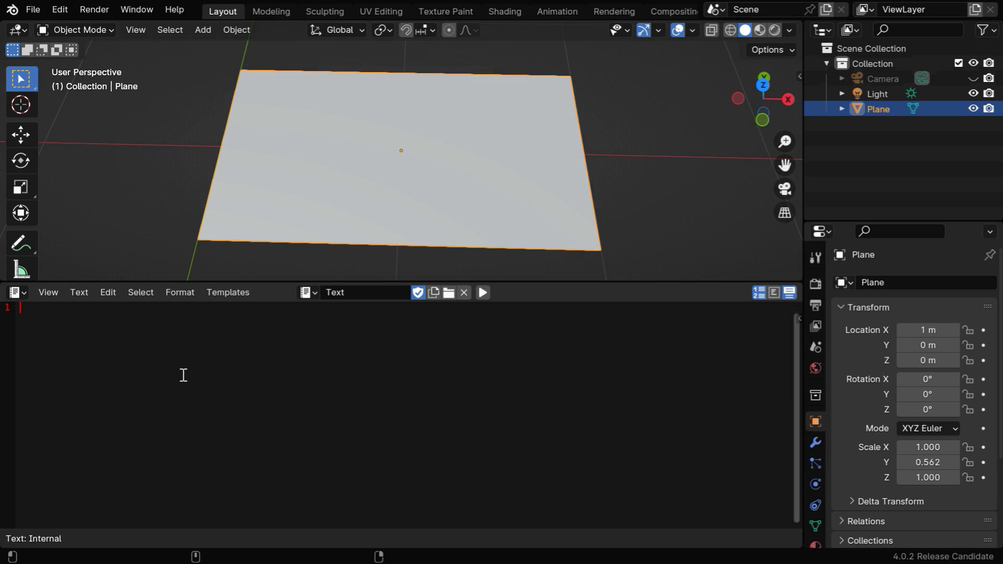
key("ctrl+v")
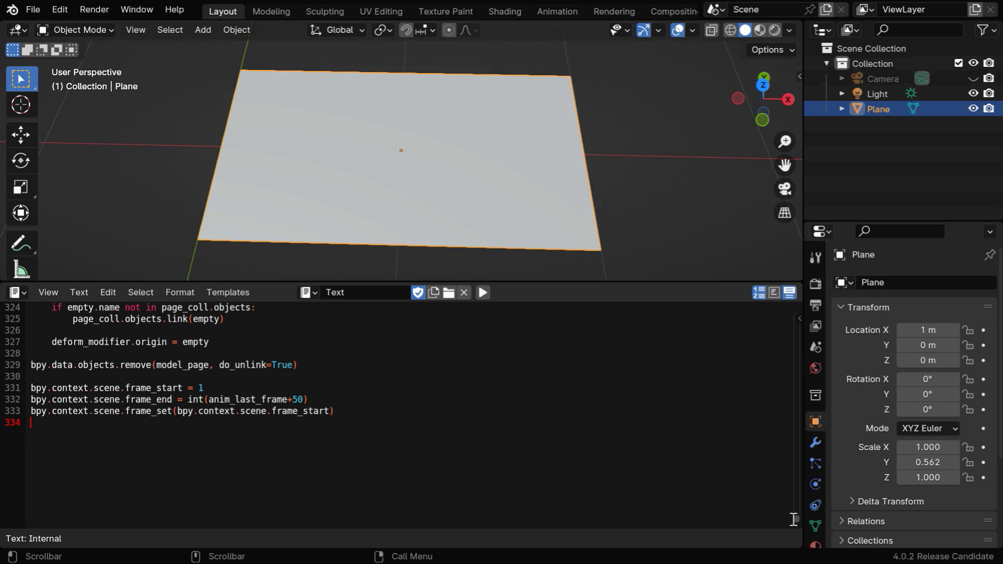
left_click_drag(794, 516, 790, 318)
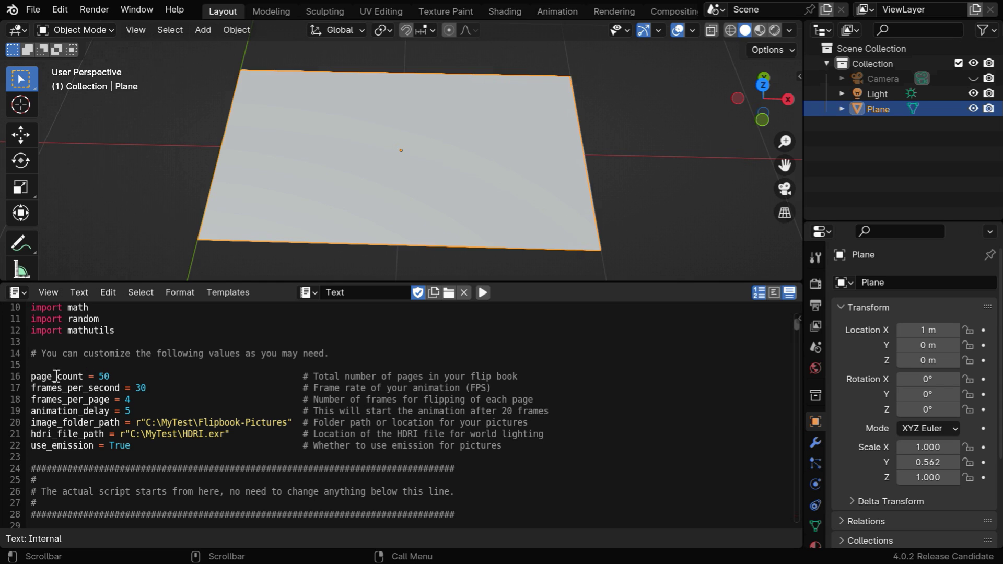
left_click_drag(99, 376, 108, 376)
Step: Replace the page_count value 50 with 60 and scroll through the script to review it
type("60")
scroll(532, 434, "down", 12)
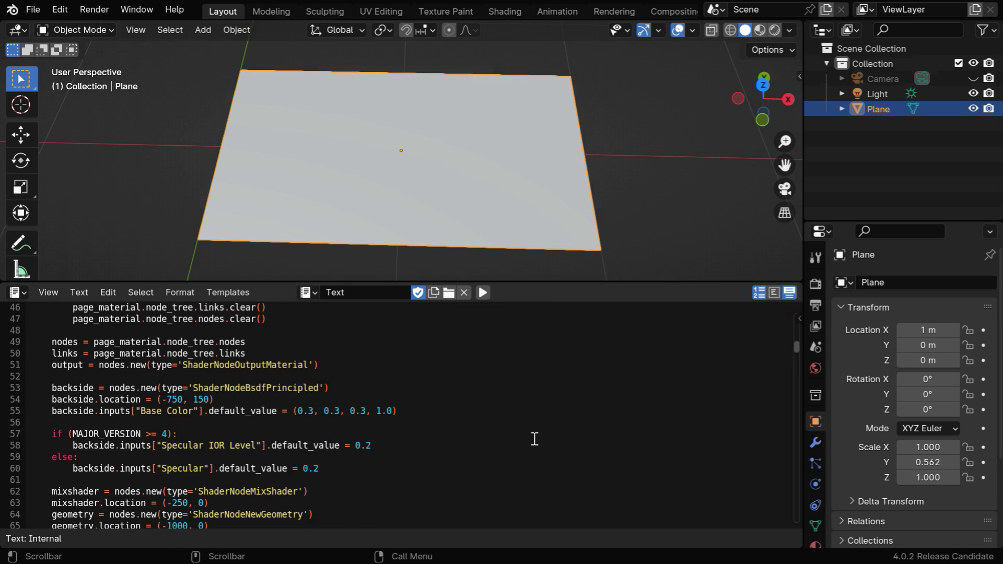
scroll(534, 439, "down", 4)
scroll(534, 439, "up", 18)
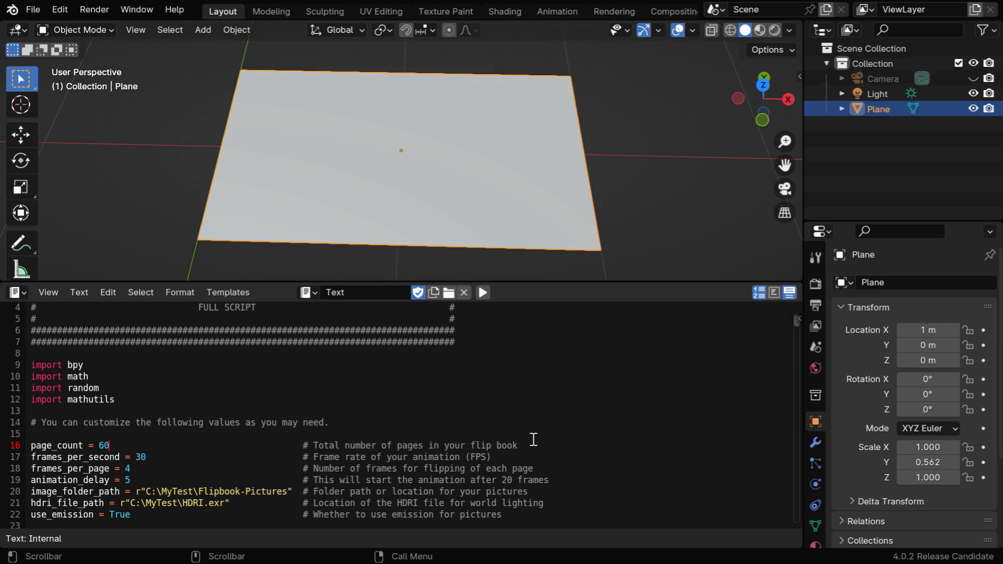
Step: Run the flipbook script, then shrink the text editor and switch that area back to a Timeline
left_click(486, 293)
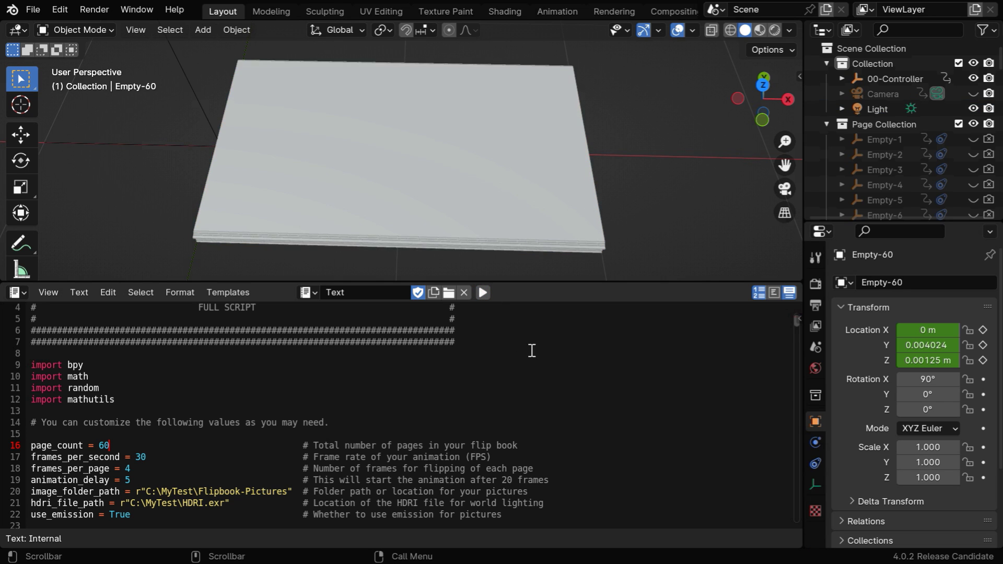
left_click_drag(525, 281, 522, 529)
left_click(22, 540)
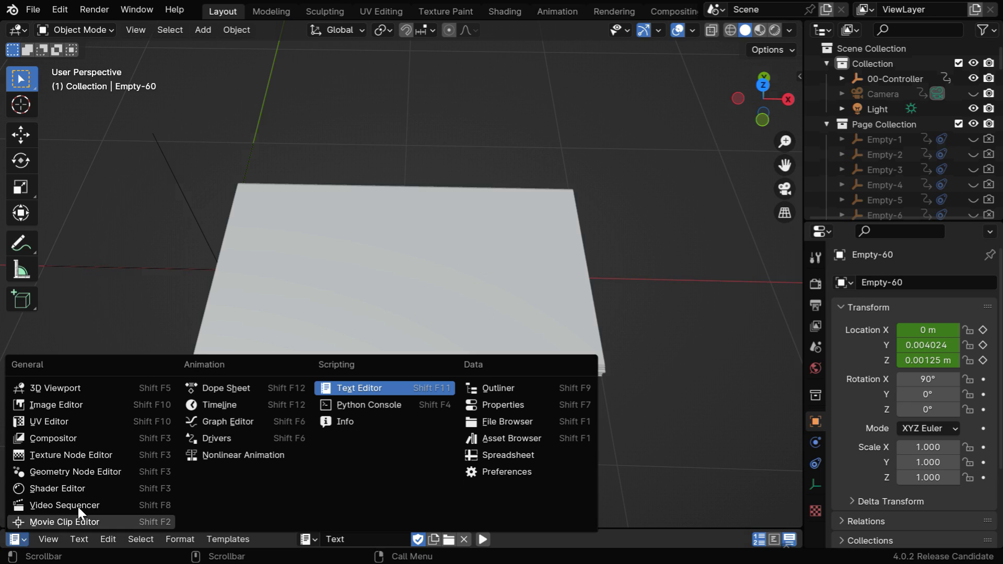
left_click(227, 406)
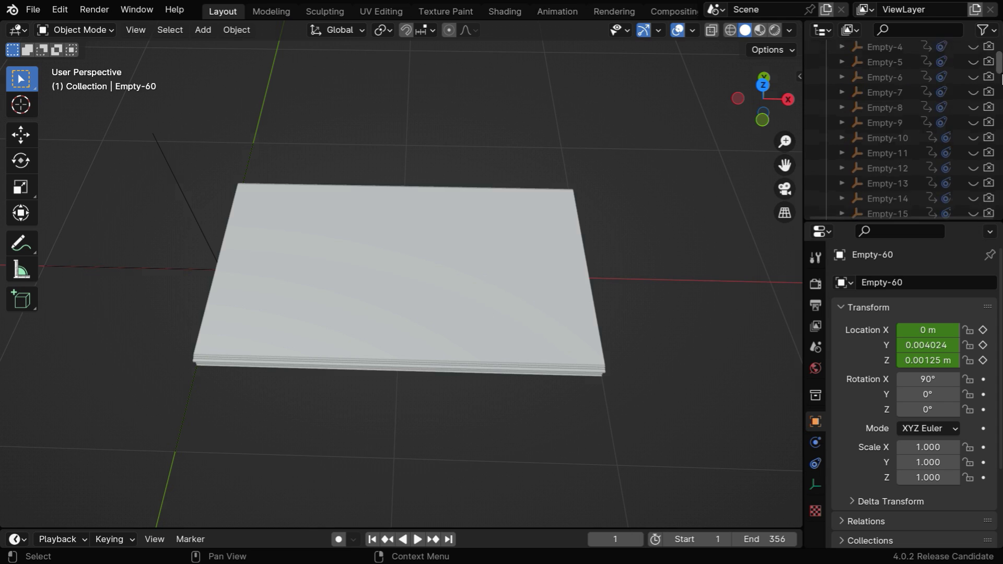
Step: Collapse Page Collection, tilt 00-Controller's Rotation X to preview pages lifting, then view through the camera
mouse_move(1001, 78)
left_mouse_down()
mouse_move(1001, 240)
mouse_move(1001, 63)
left_mouse_up()
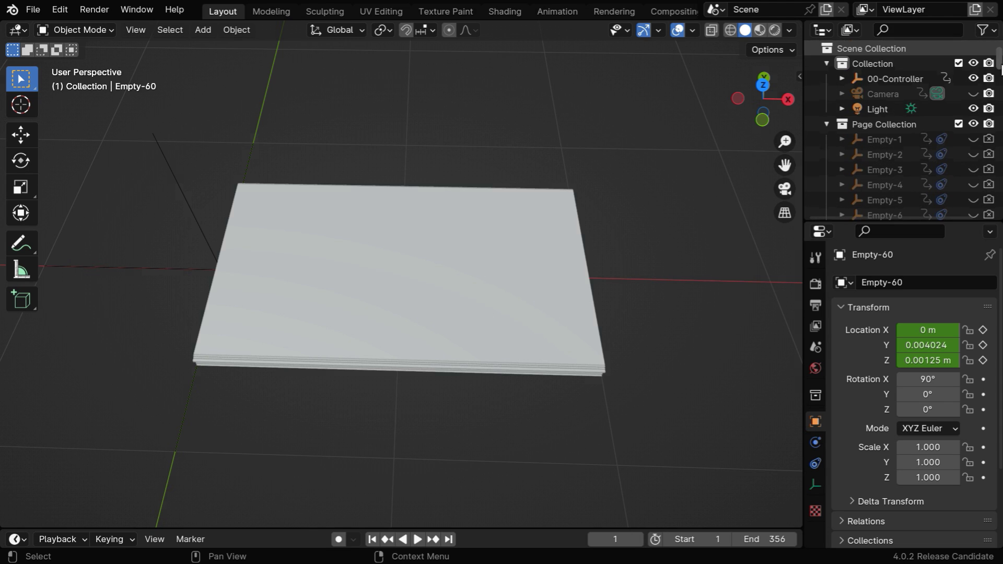
left_click(828, 124)
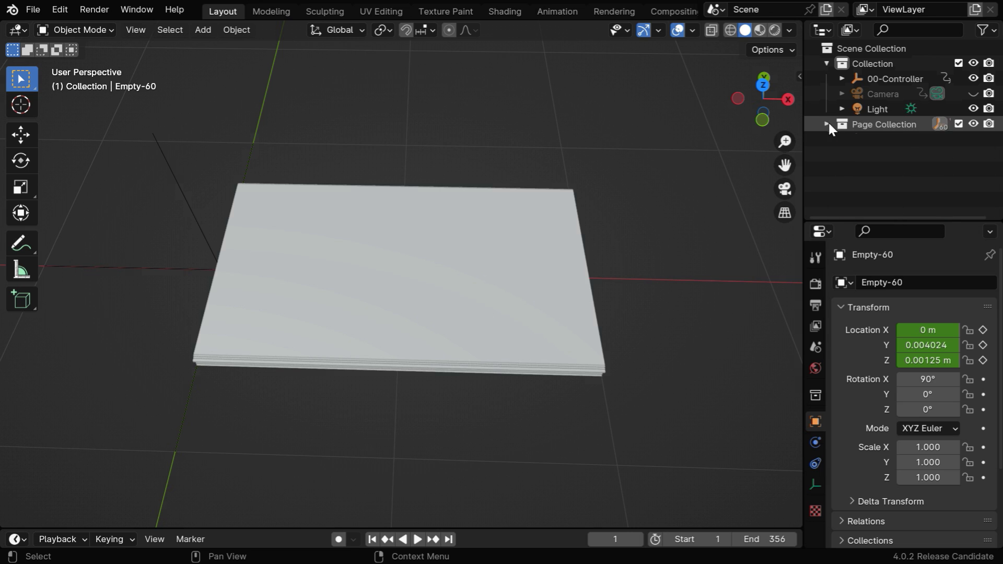
left_click(885, 80)
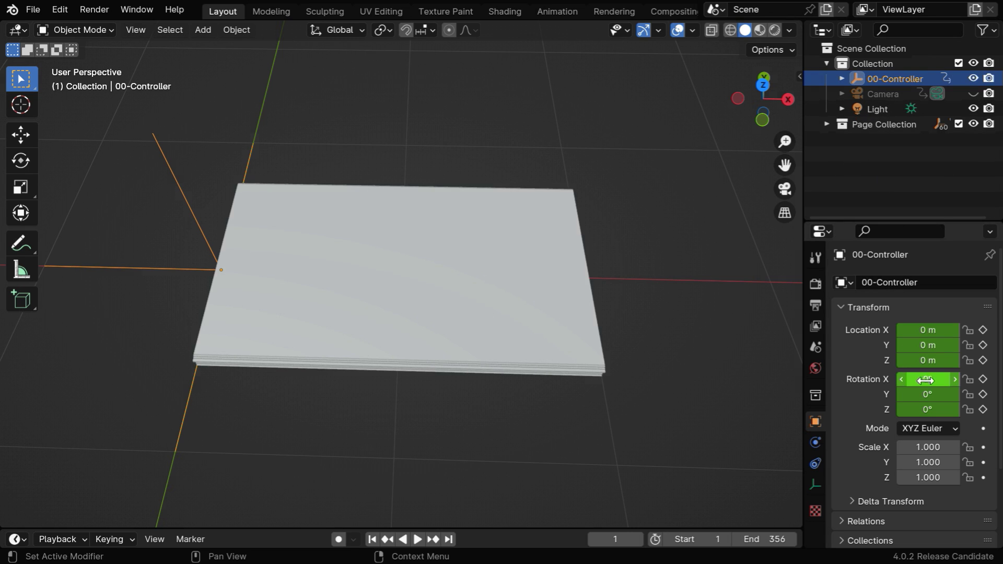
left_click_drag(927, 379, 940, 360)
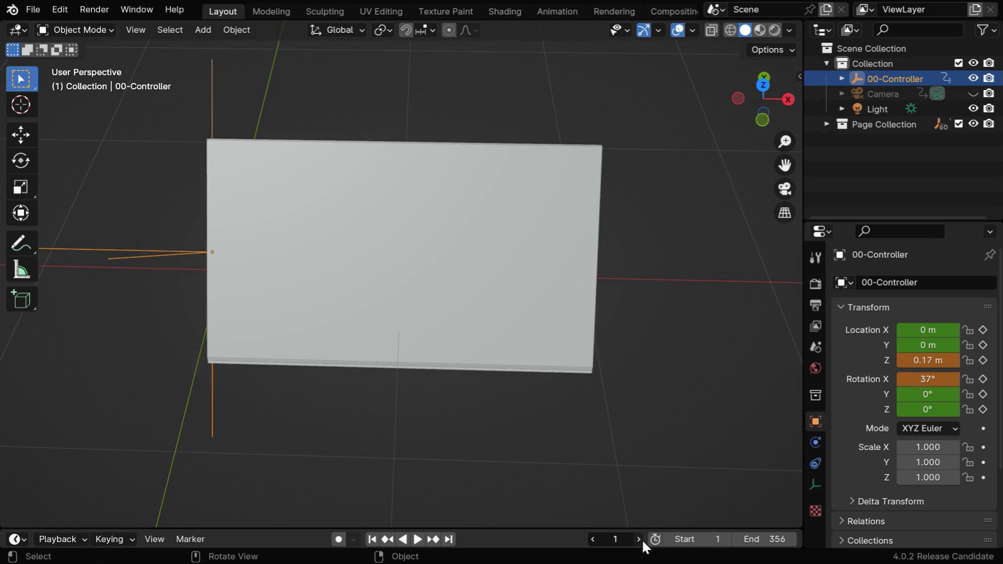
left_click(638, 539)
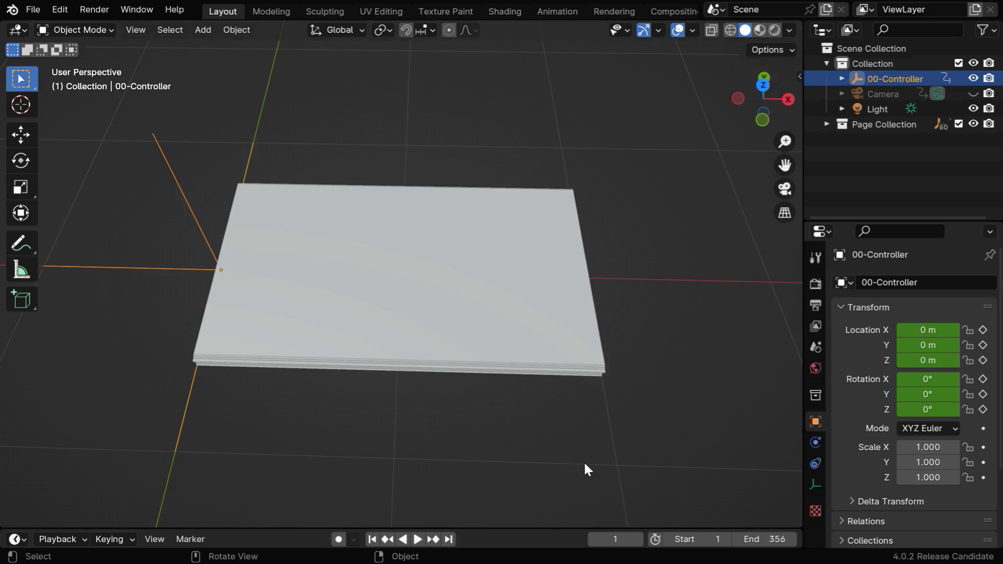
left_click(785, 189)
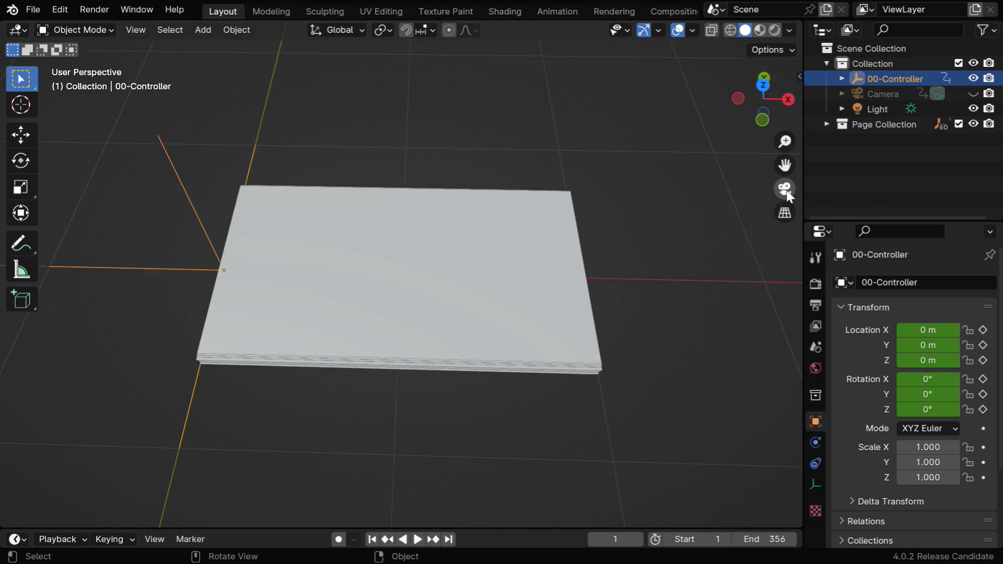
Step: Play the animation, stop it, switch to Rendered shading, and play again to watch textured pages flip
left_click(421, 541)
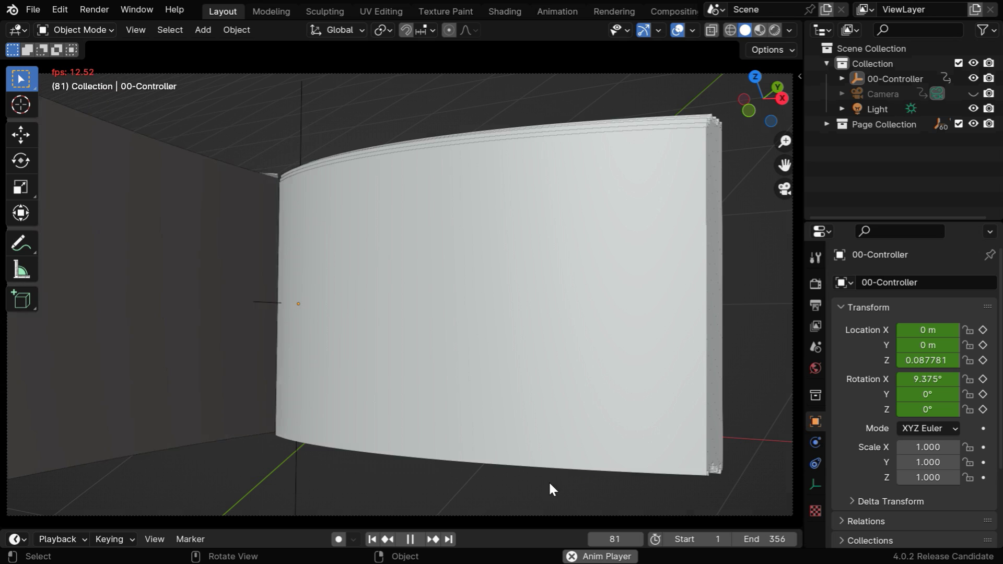
left_click(411, 539)
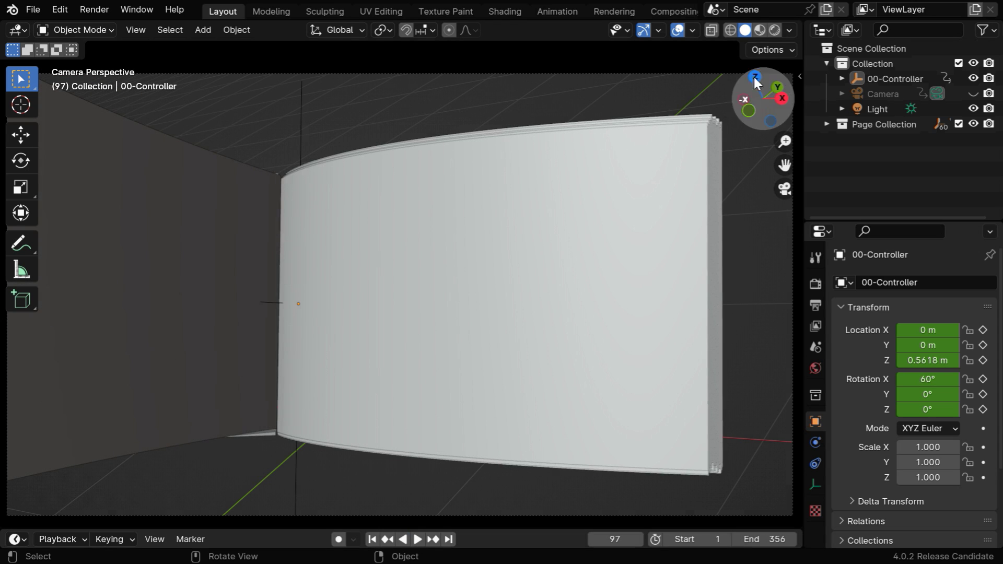
left_click(775, 32)
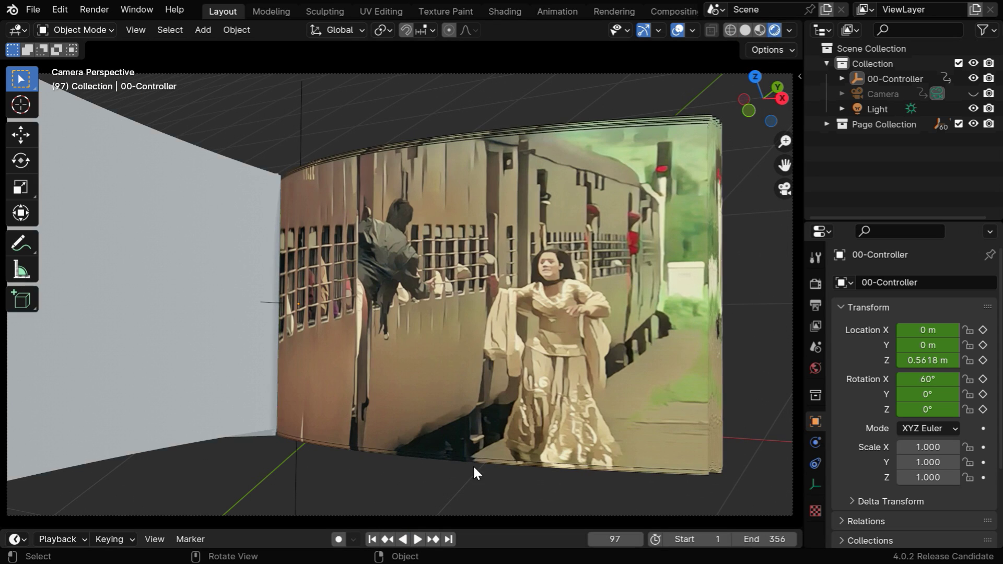
left_click(423, 539)
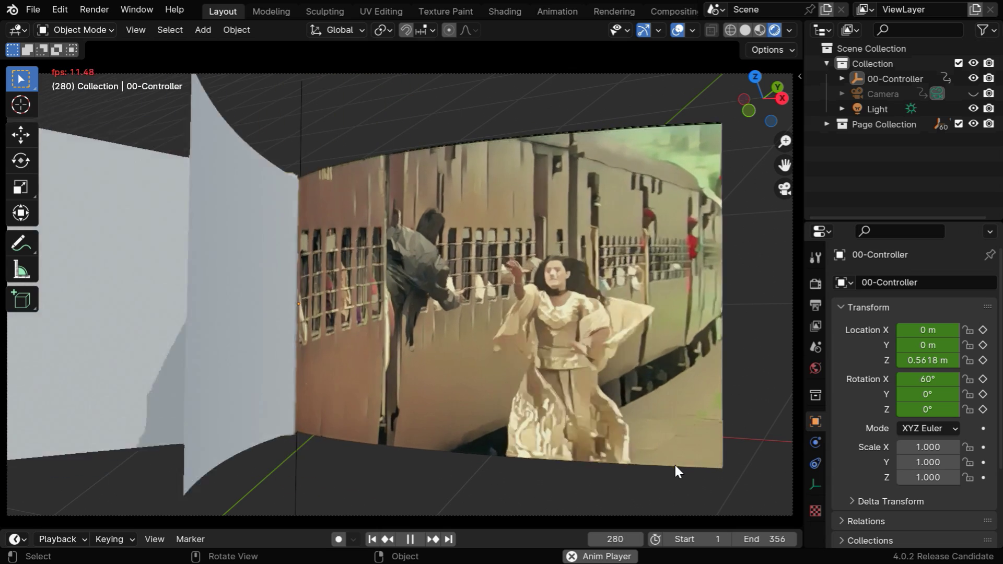
Step: Pause playback at frame 302 and open Object > 5 Min Blender > Create Flip Book
left_click(418, 537)
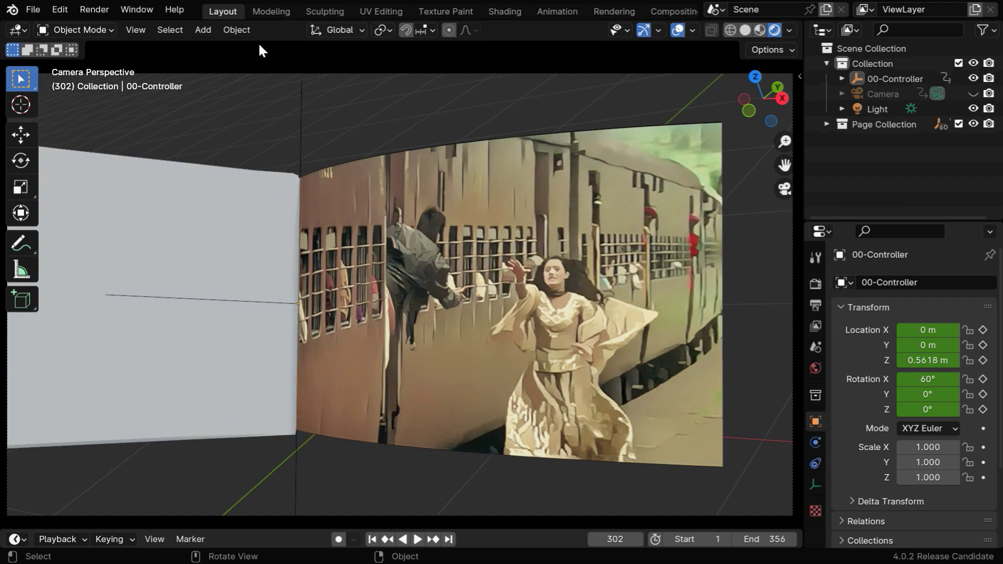
left_click(243, 24)
mouse_move(249, 47)
left_click(399, 50)
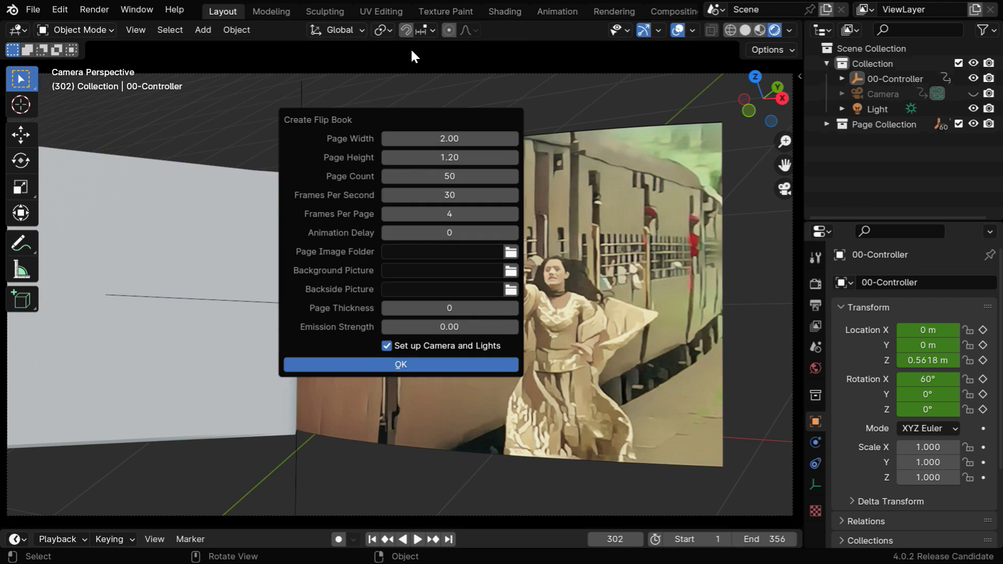